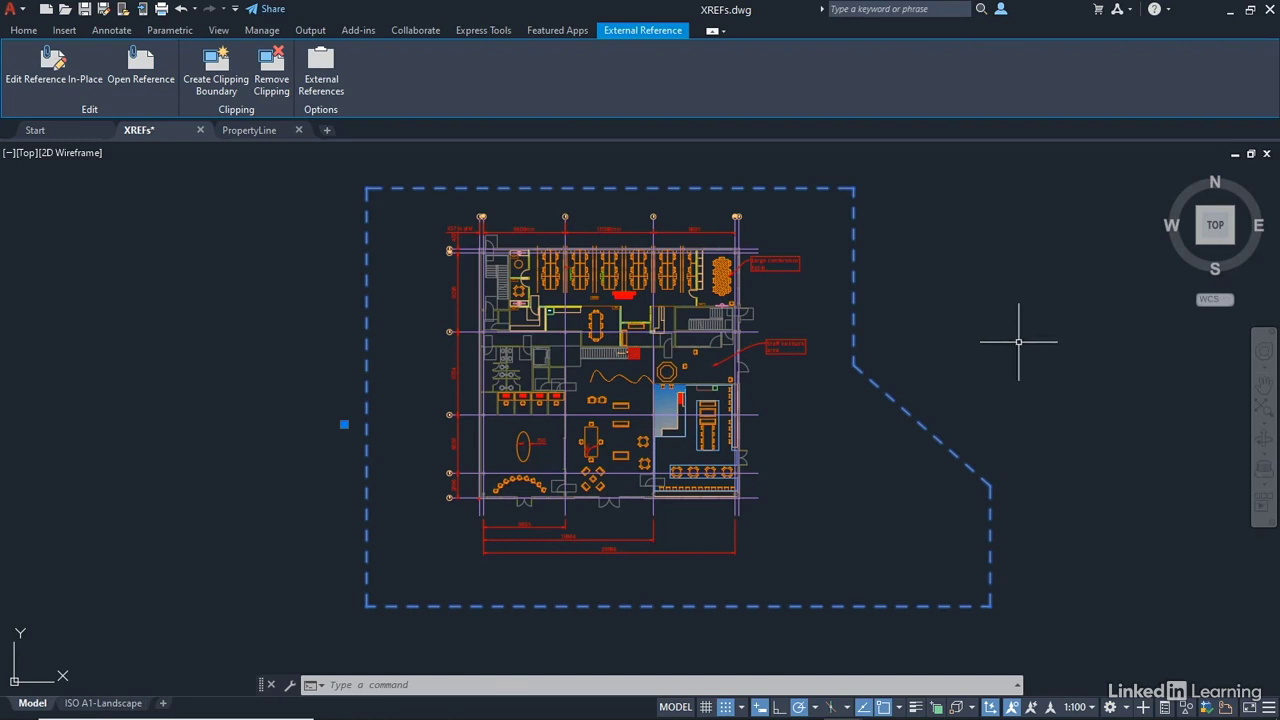
Clear the selection and select the dashed PropertyLine xref boundary around the floor plan
key("Escape")
key("Escape")
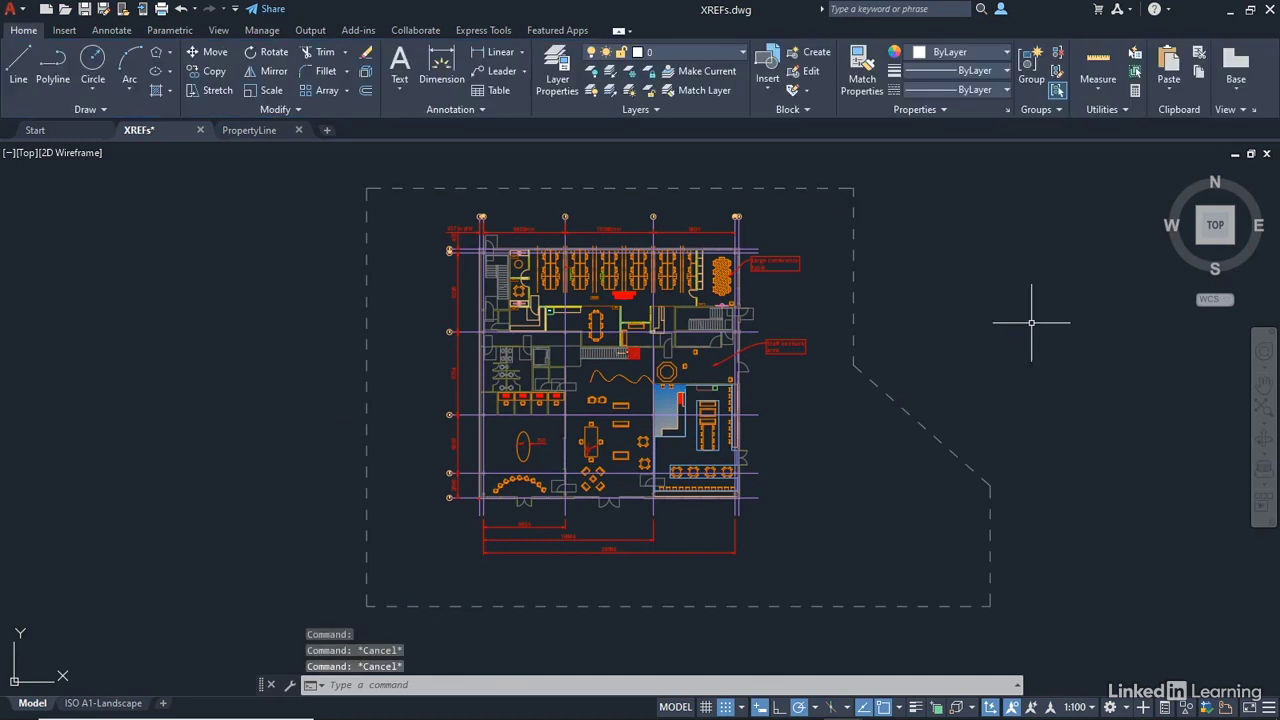
left_click(851, 254)
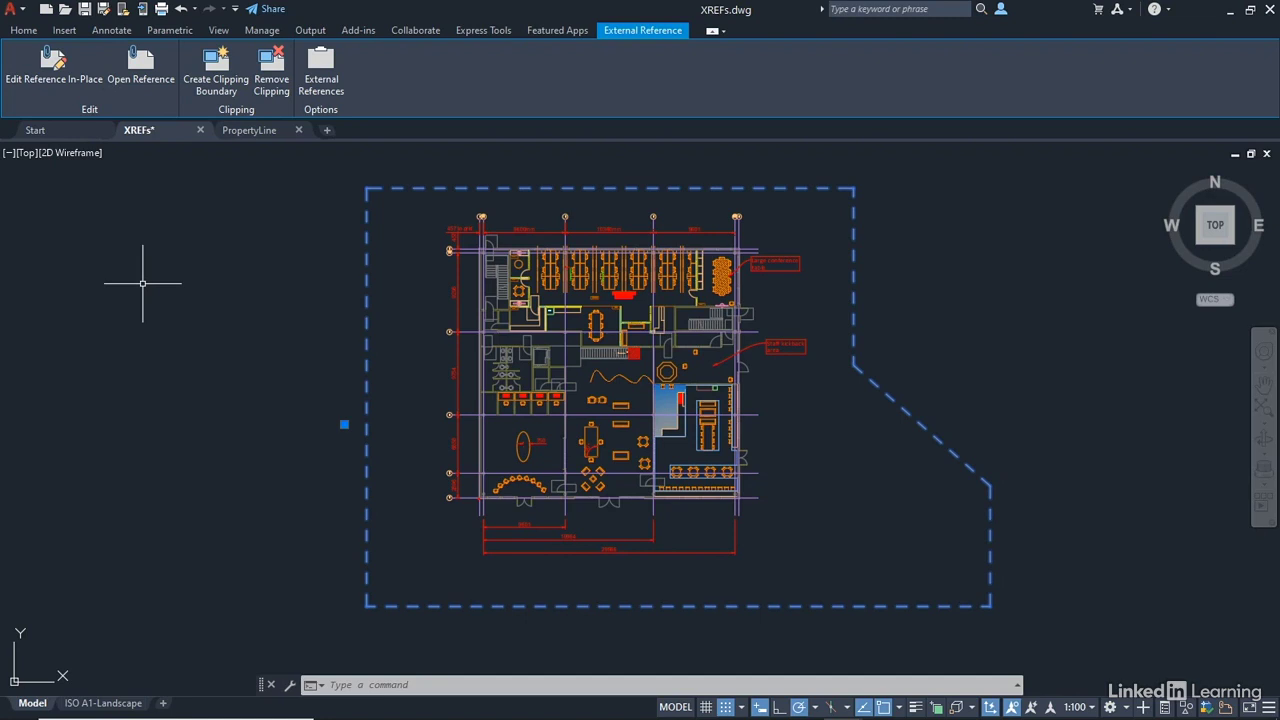
Pick Property Line from the Home tab layer list to make it current
left_click(24, 31)
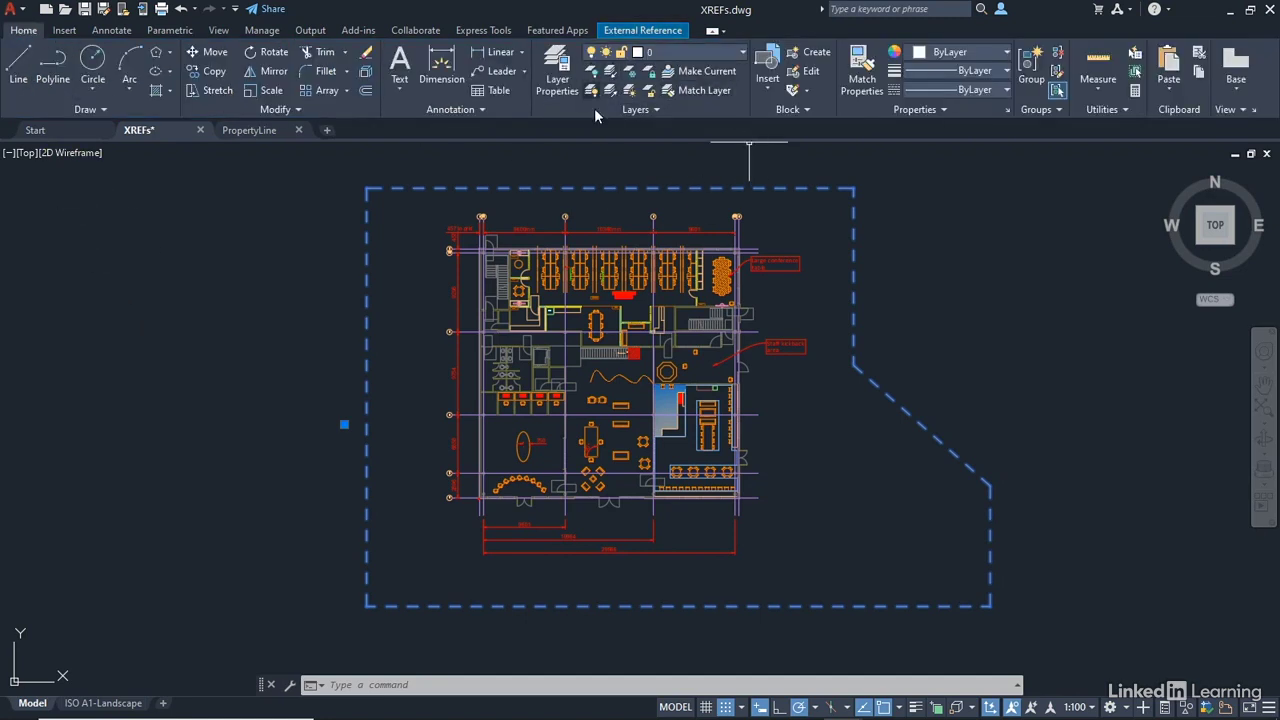
left_click(742, 53)
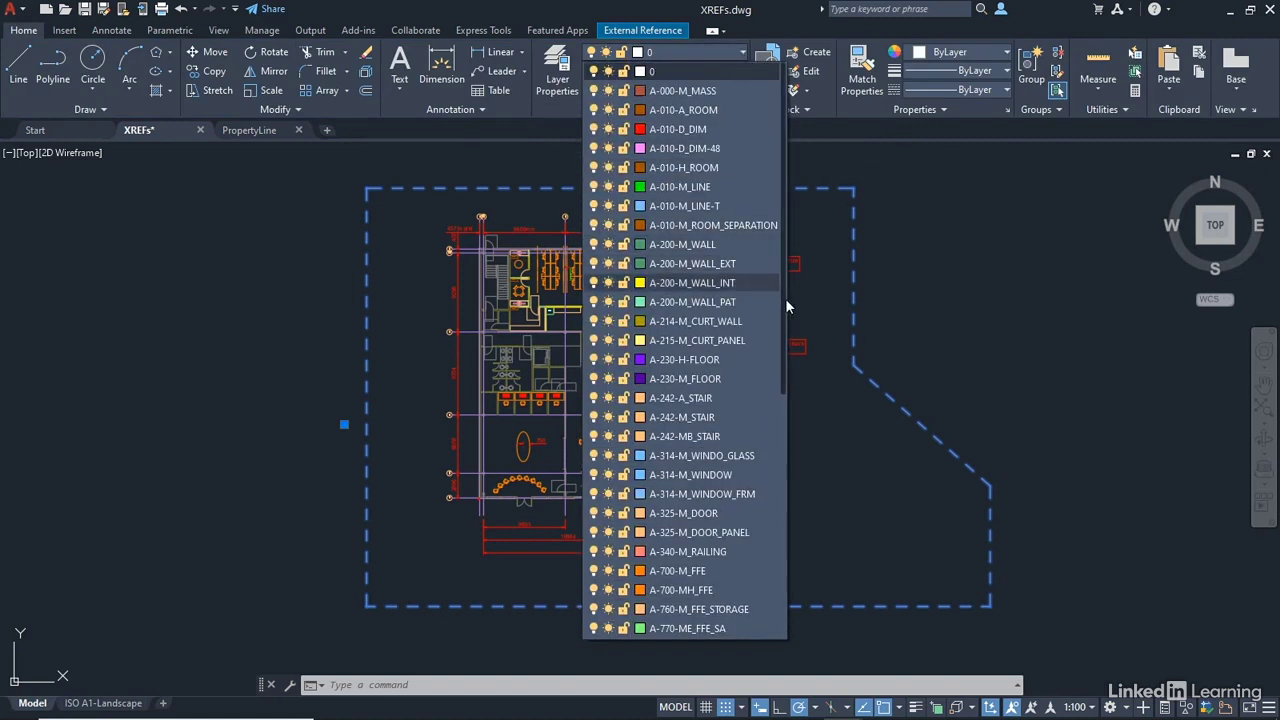
left_click_drag(781, 305, 762, 505)
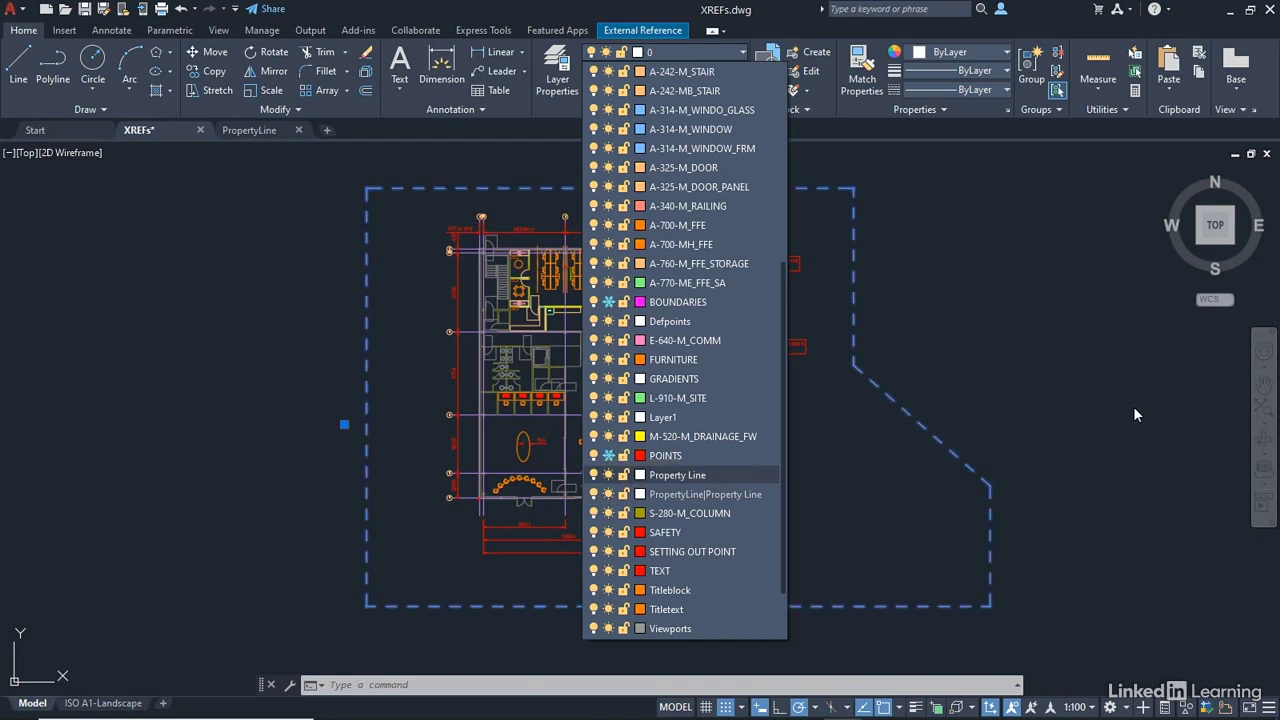
left_click(677, 476)
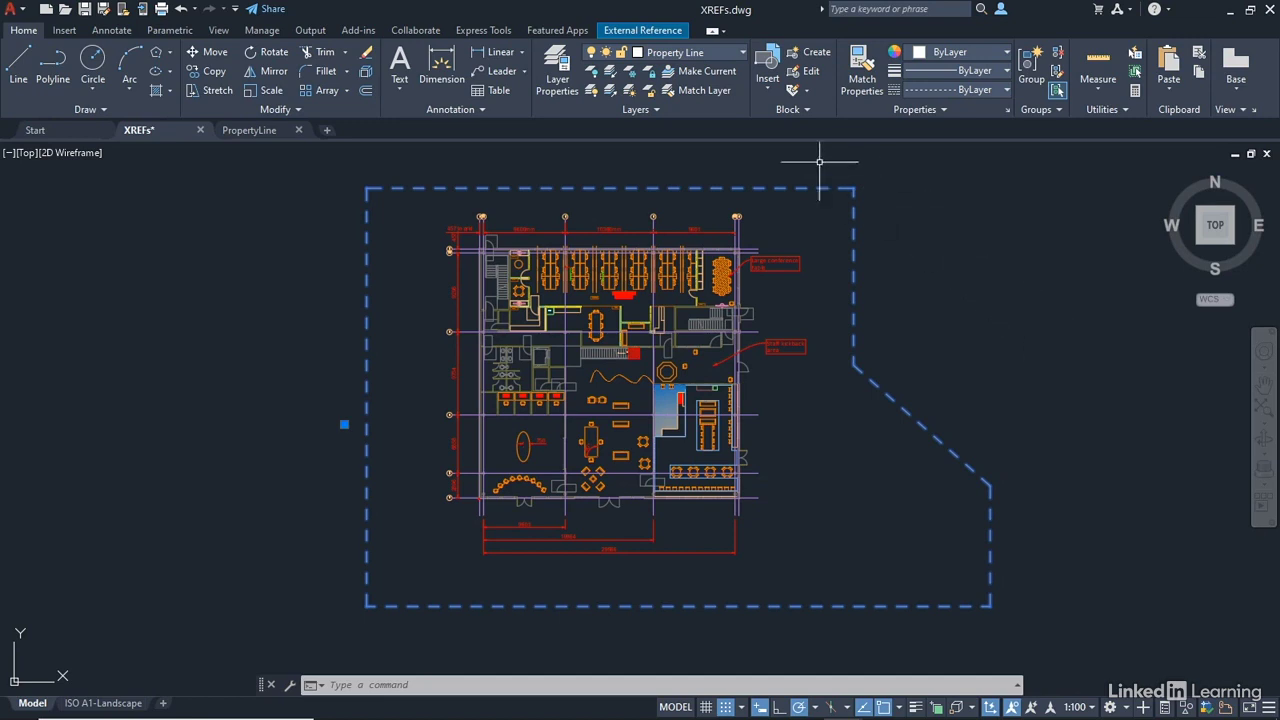
Launch Edit Reference In-Place, review its settings and choose PropertyLine as the reference
left_click(655, 33)
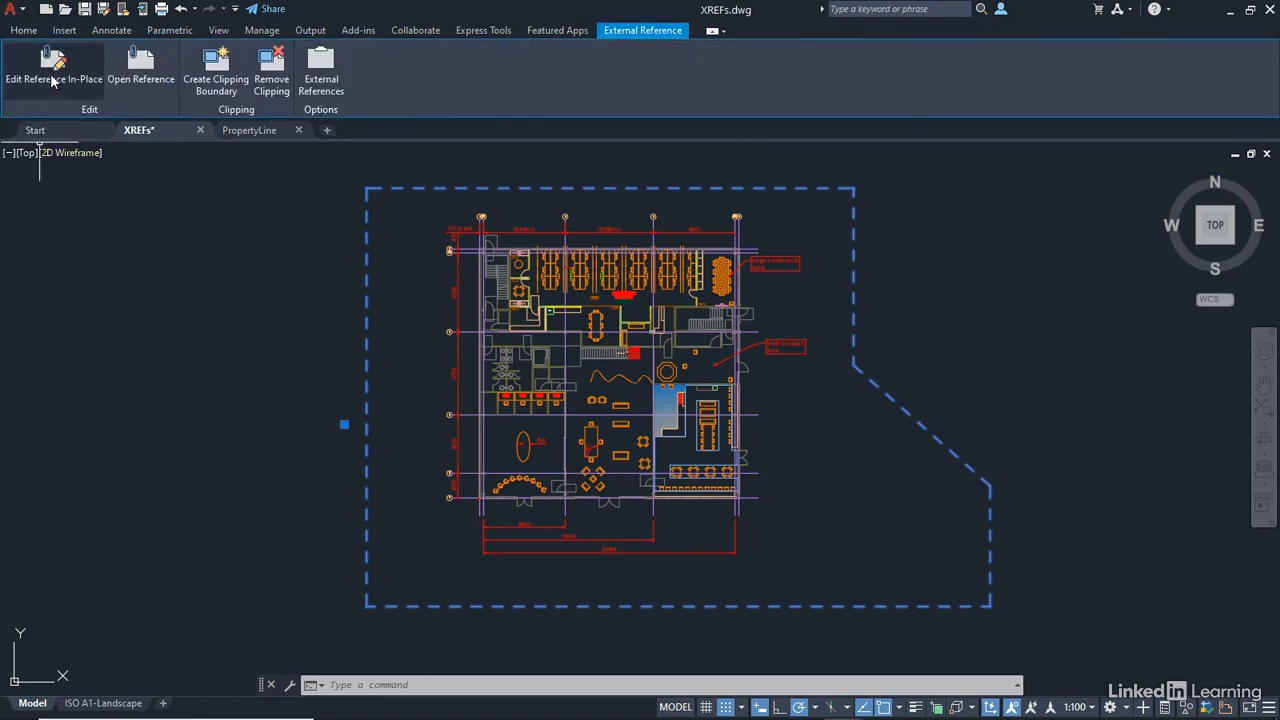
left_click(51, 80)
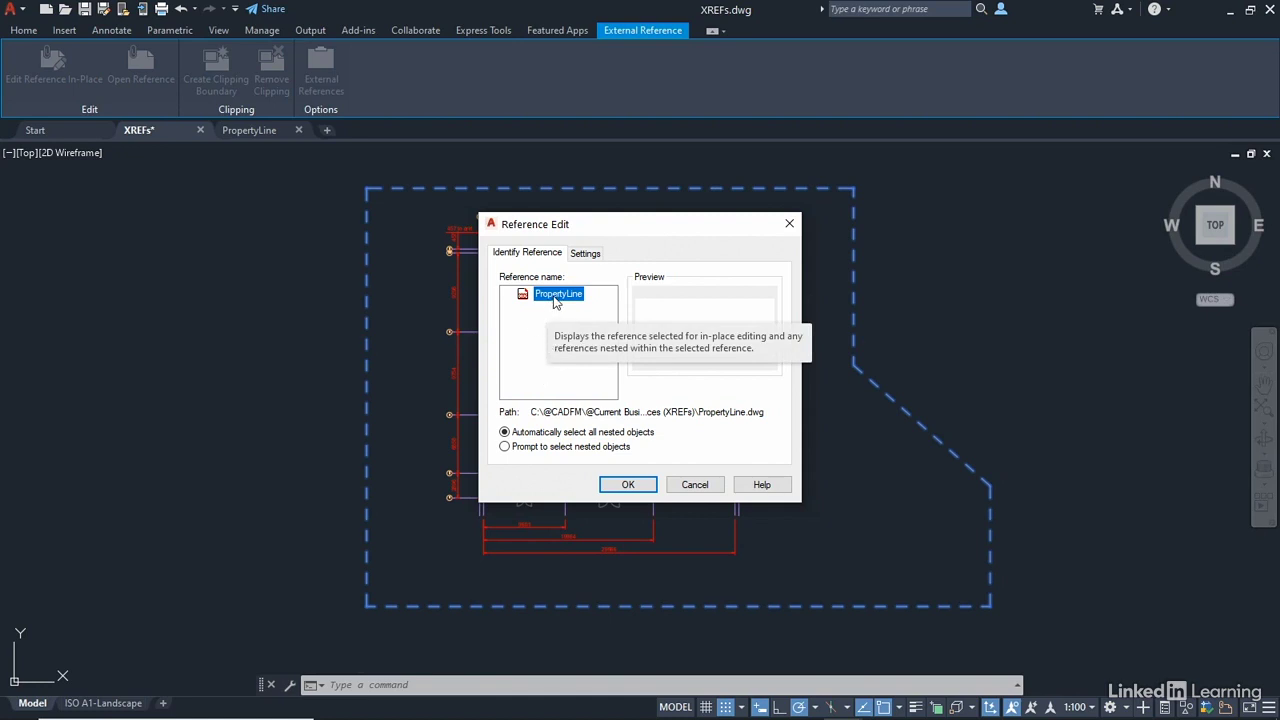
left_click(585, 253)
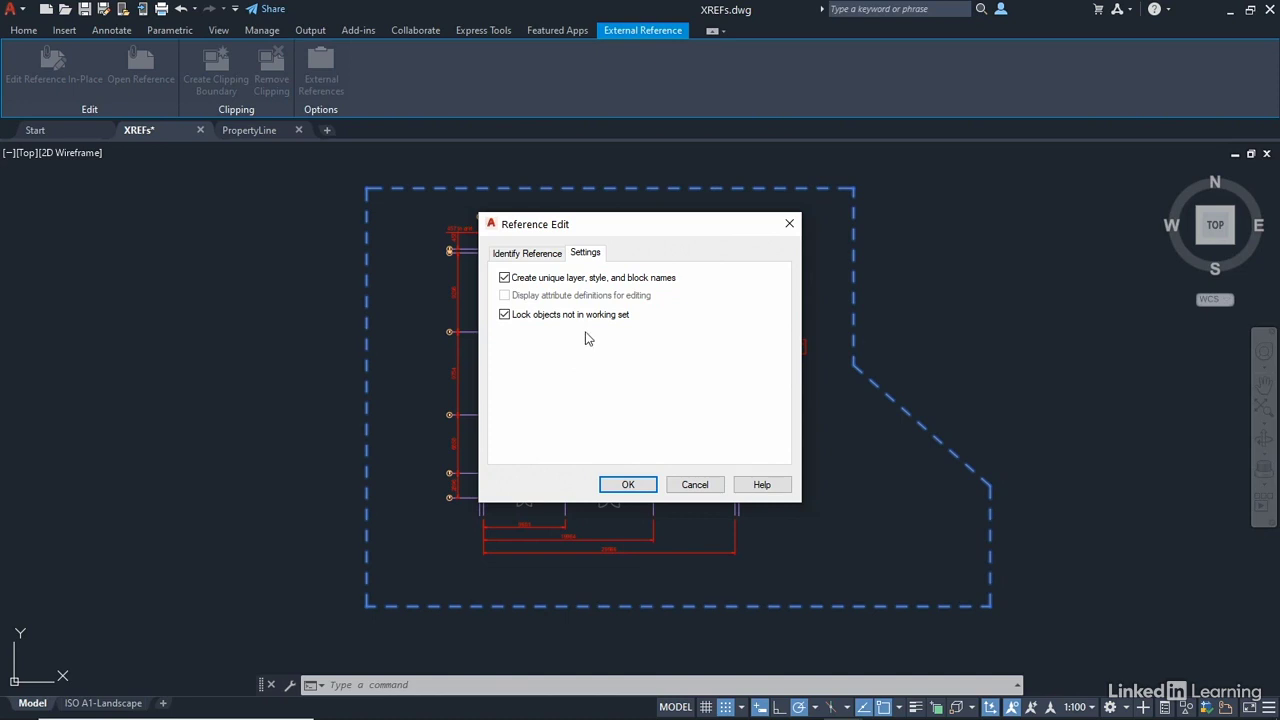
left_click(530, 254)
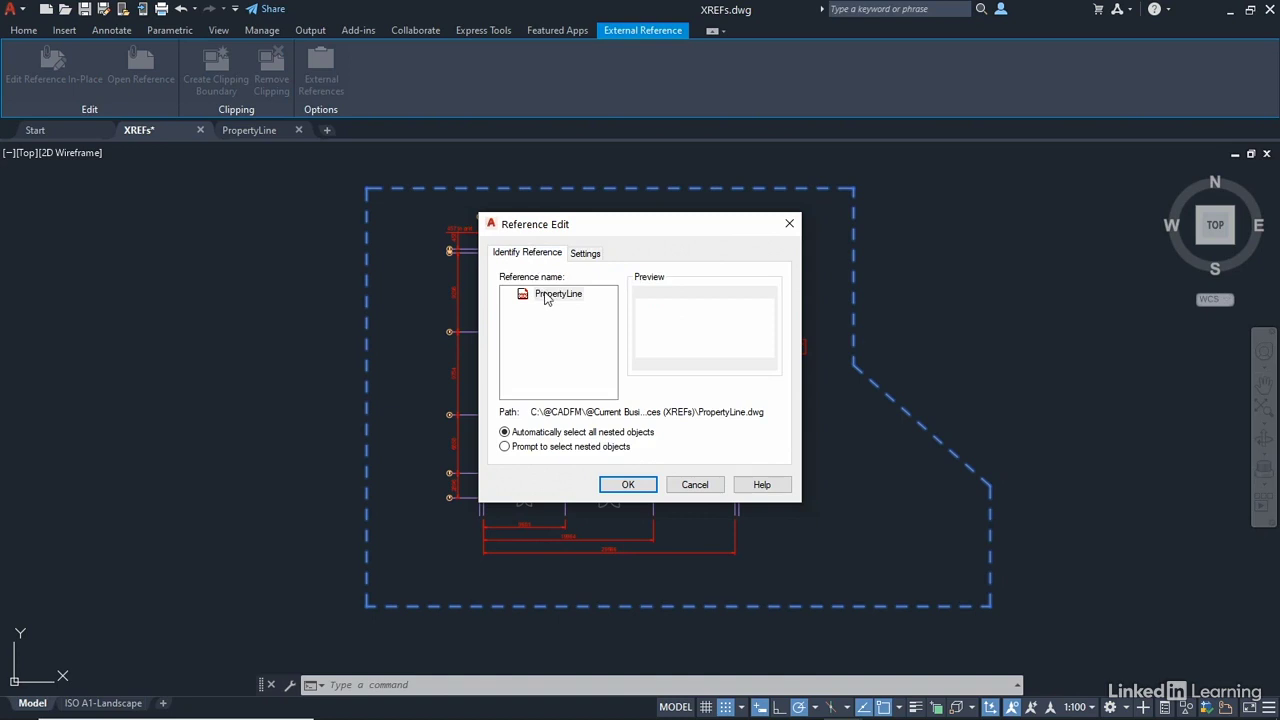
left_click(545, 295)
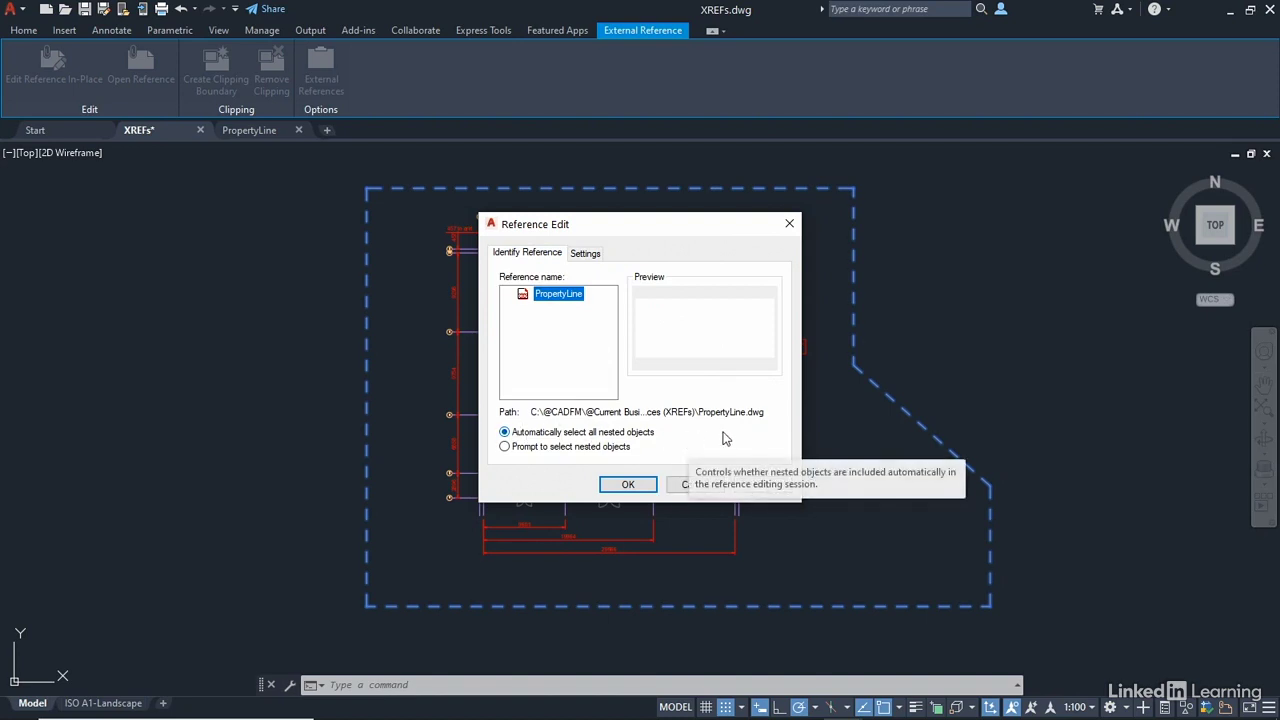
Confirm editing the PropertyLine reference in the Reference Edit dialog
left_click(639, 484)
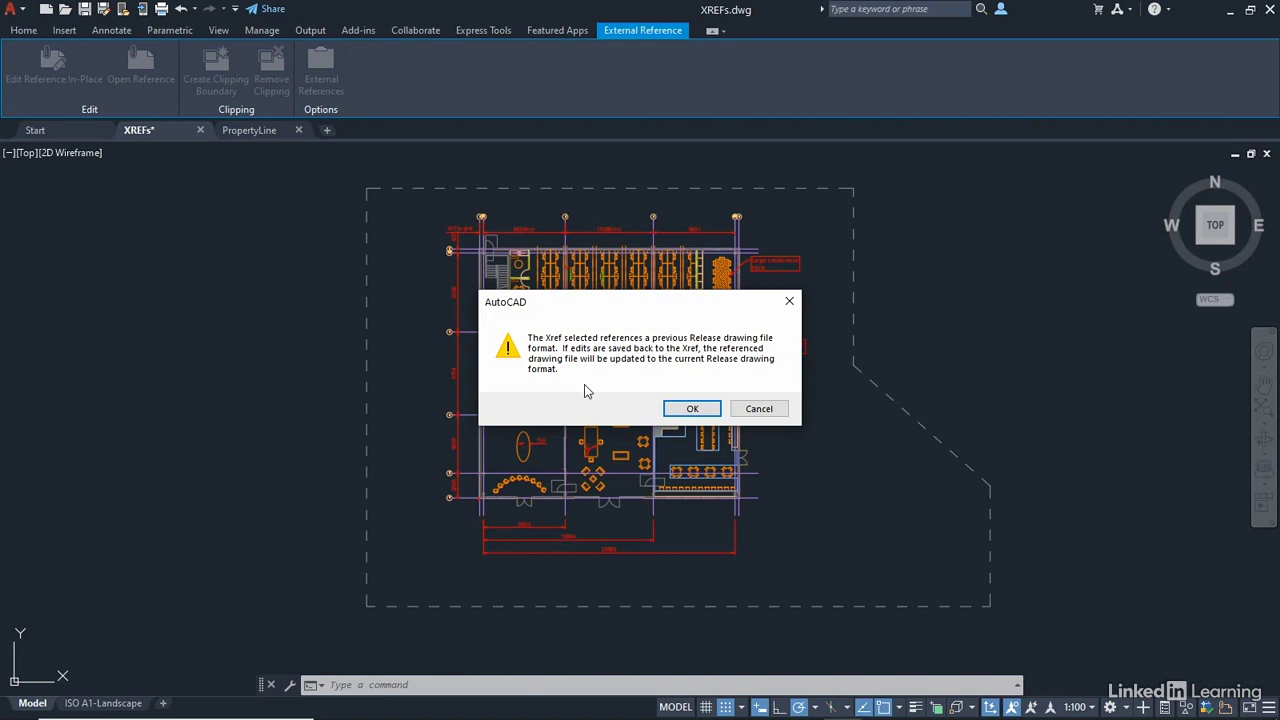
Dismiss the warnings, close the open PropertyLine drawing, and reselect the xref boundary
left_click(690, 409)
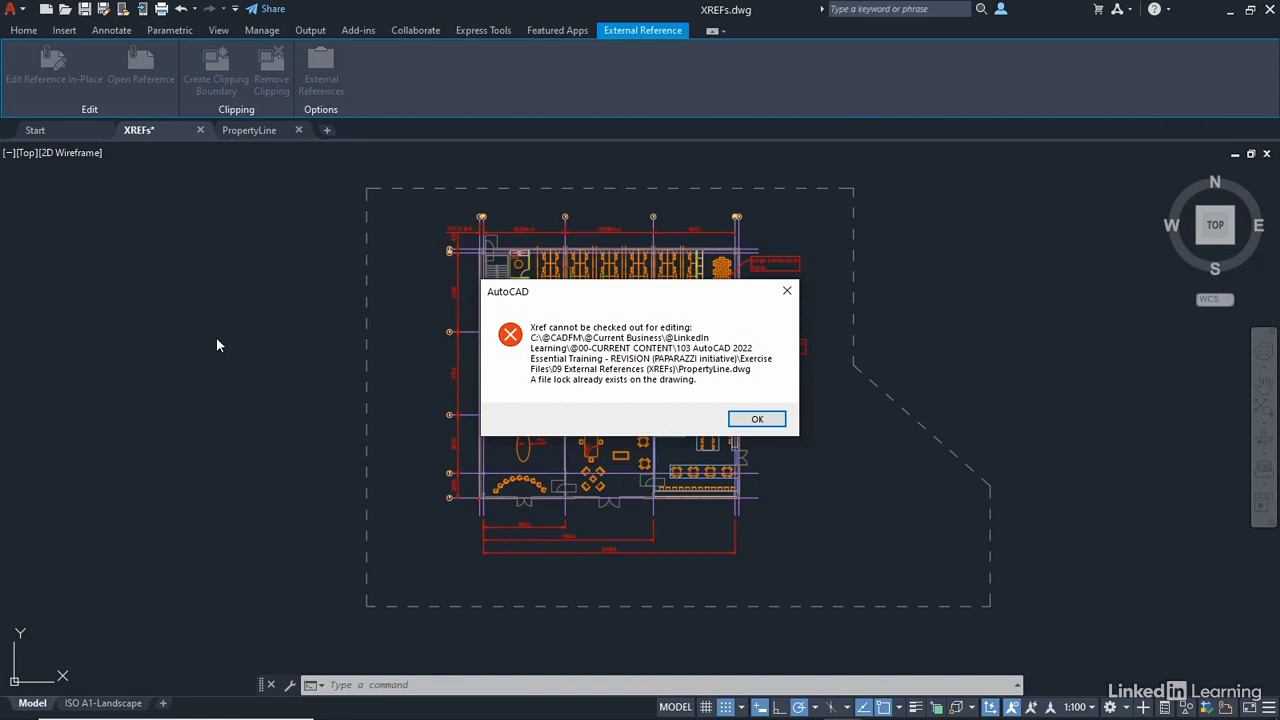
left_click(757, 419)
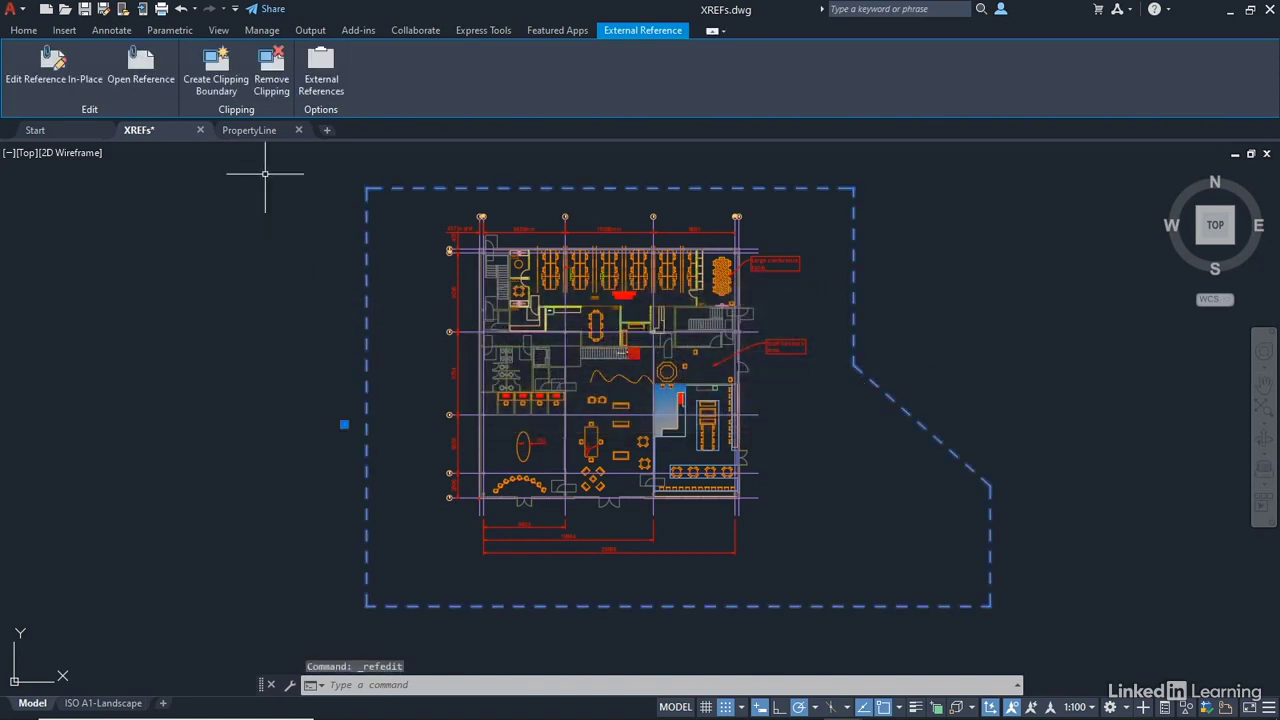
left_click(264, 136)
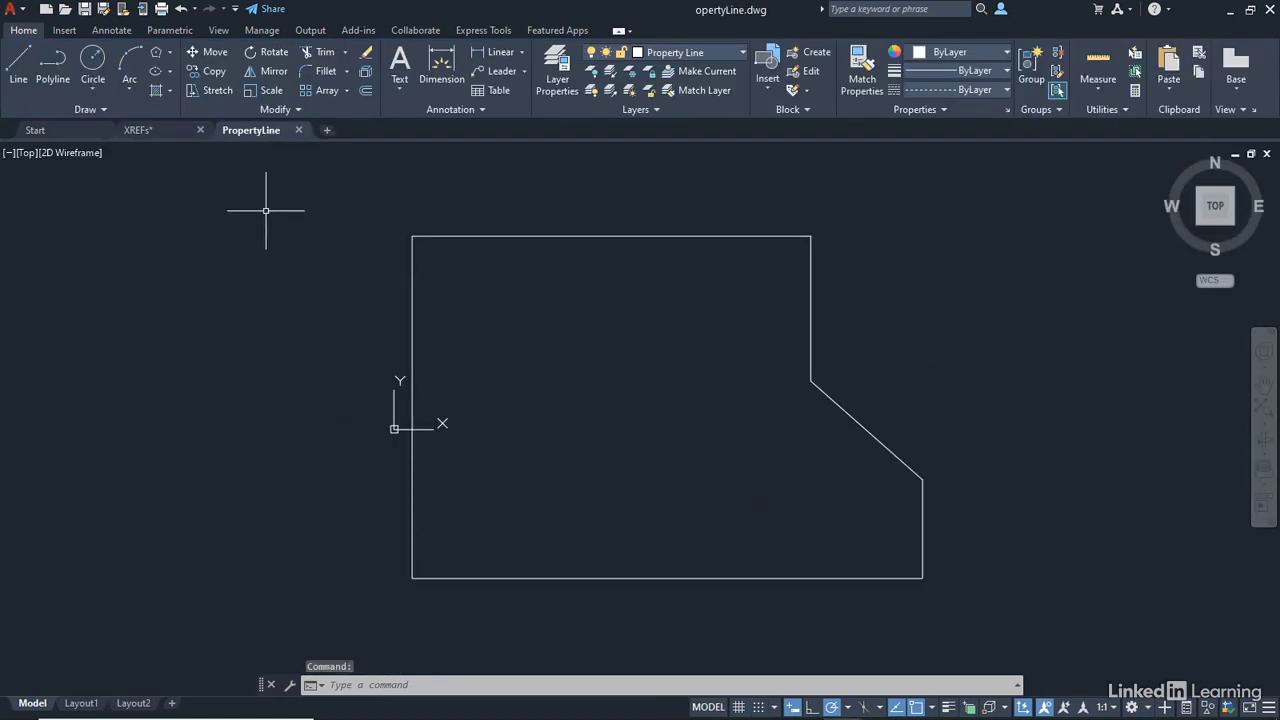
left_click(300, 131)
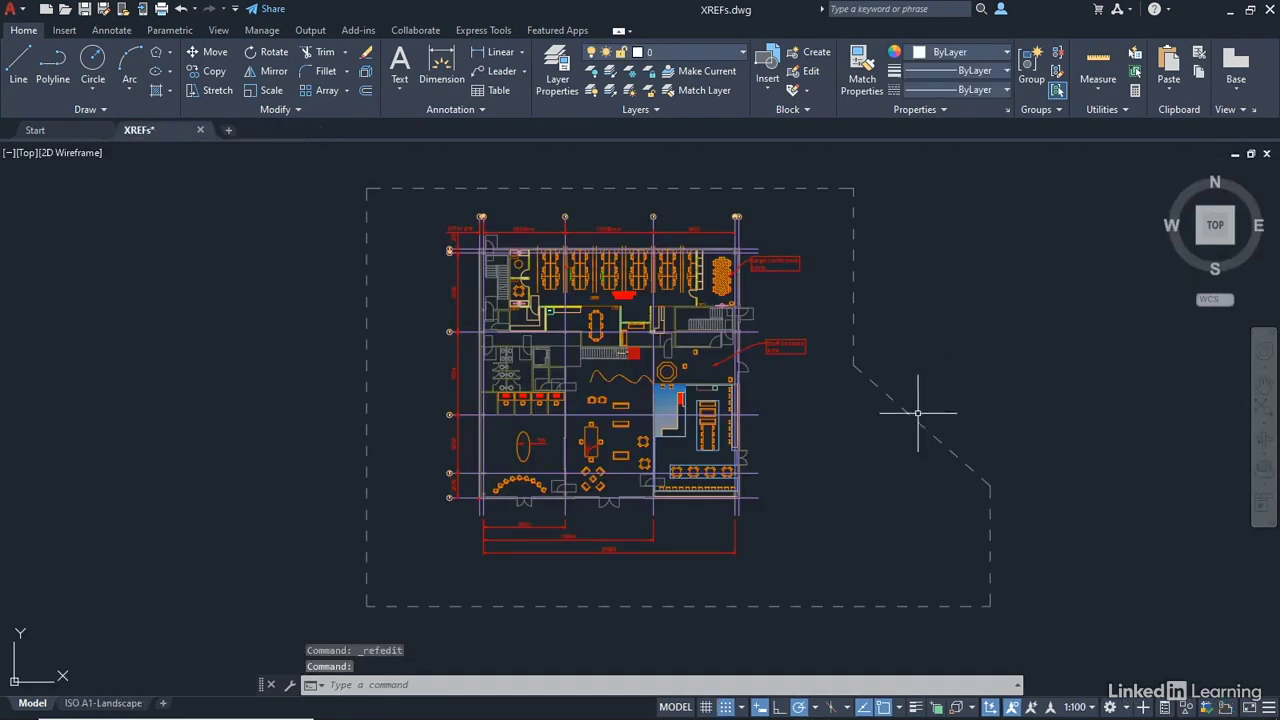
left_click(853, 277)
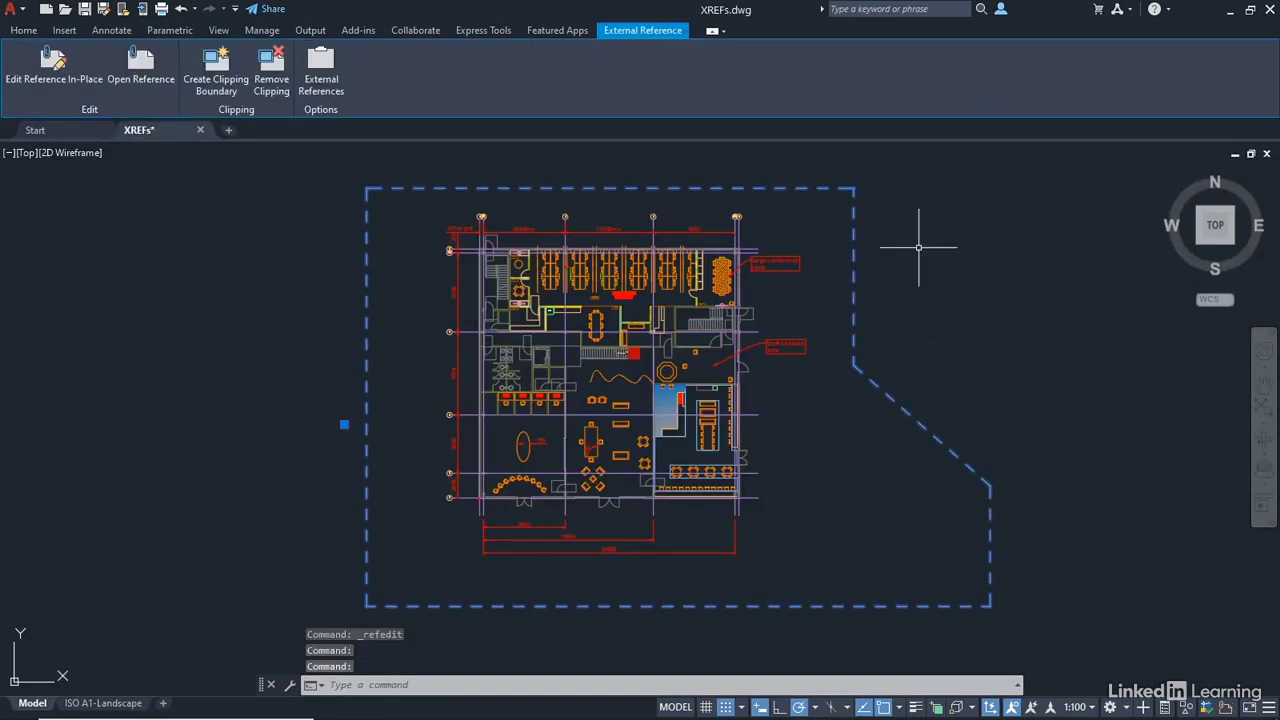
Restart in-place editing of PropertyLine, accepting the settings and older-format warning
left_click(53, 63)
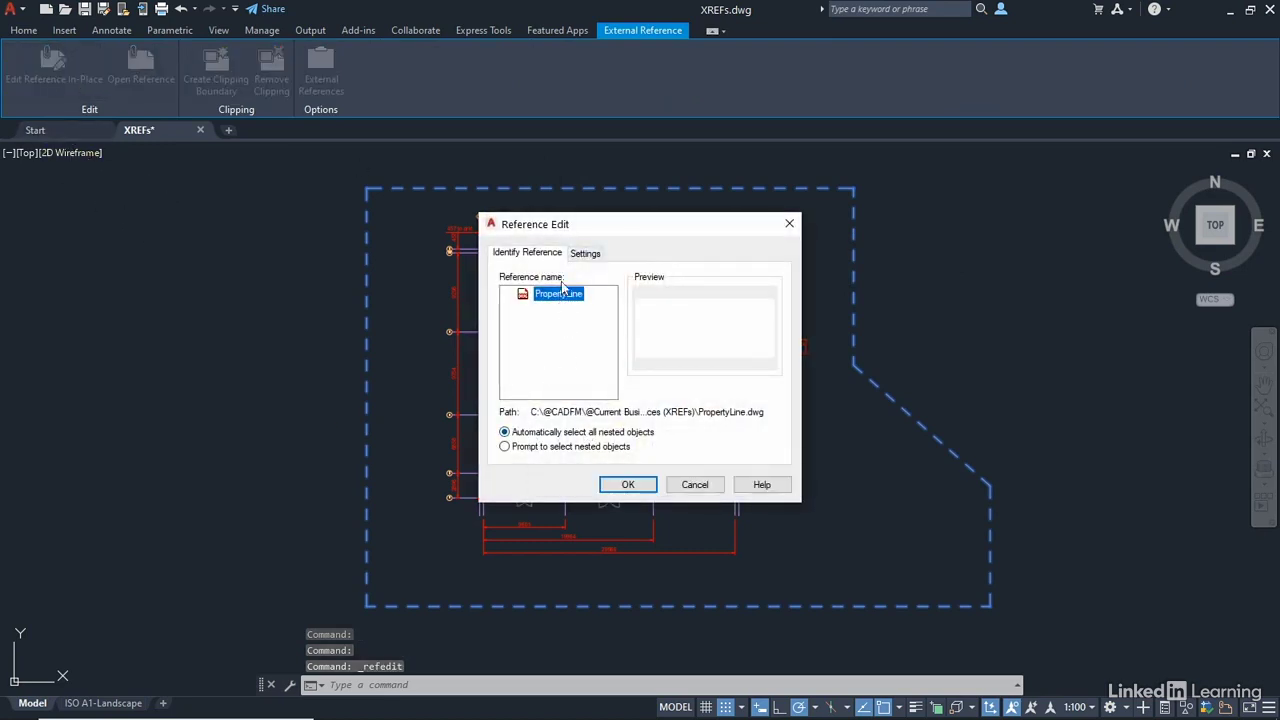
left_click(583, 256)
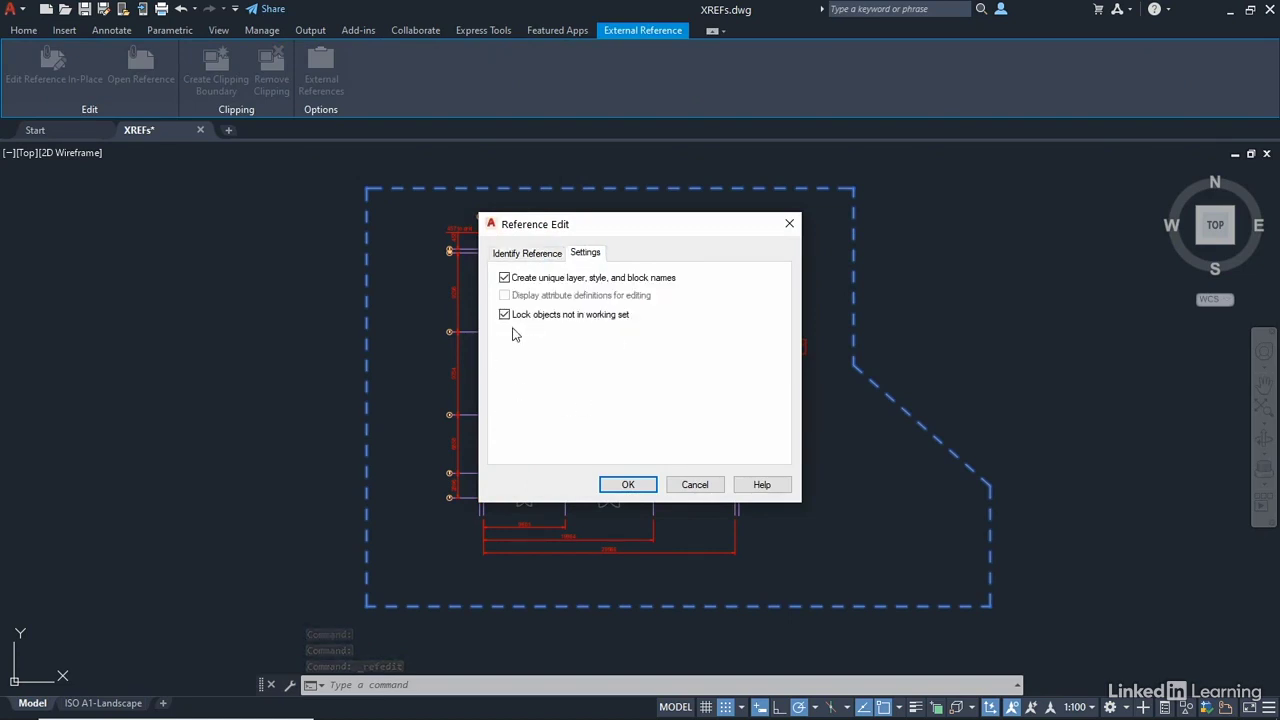
left_click(629, 484)
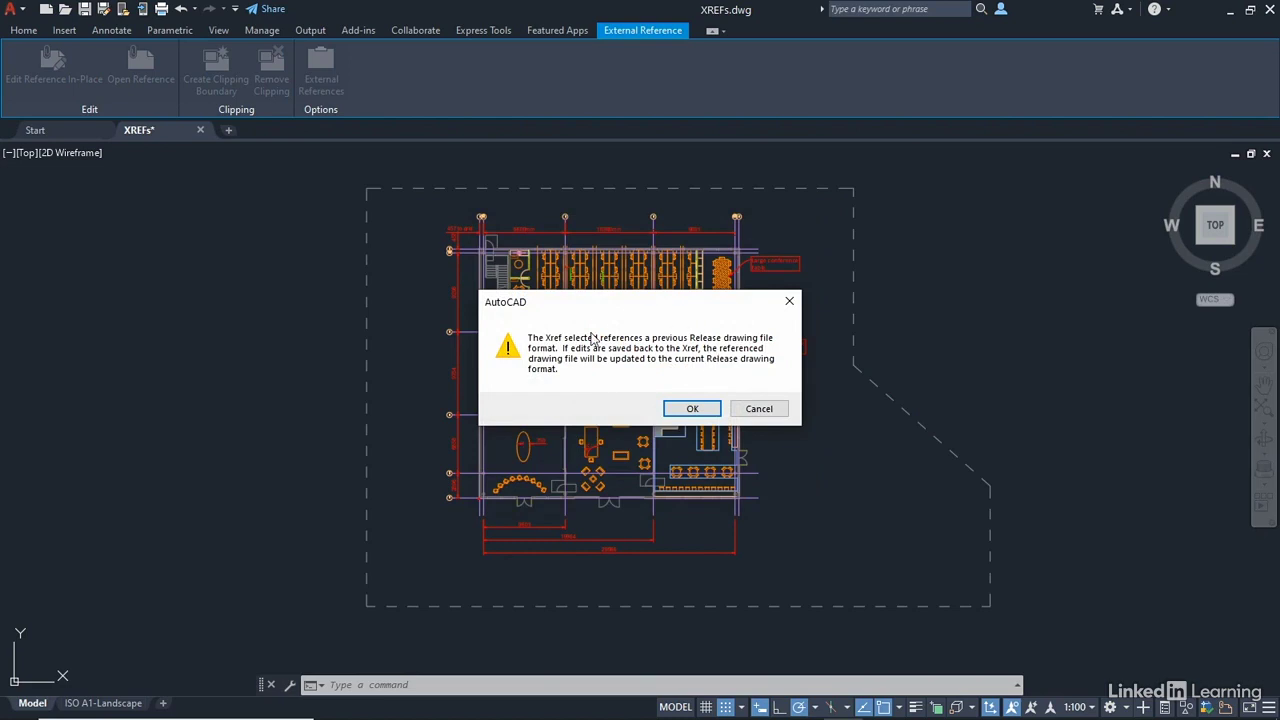
left_click(690, 409)
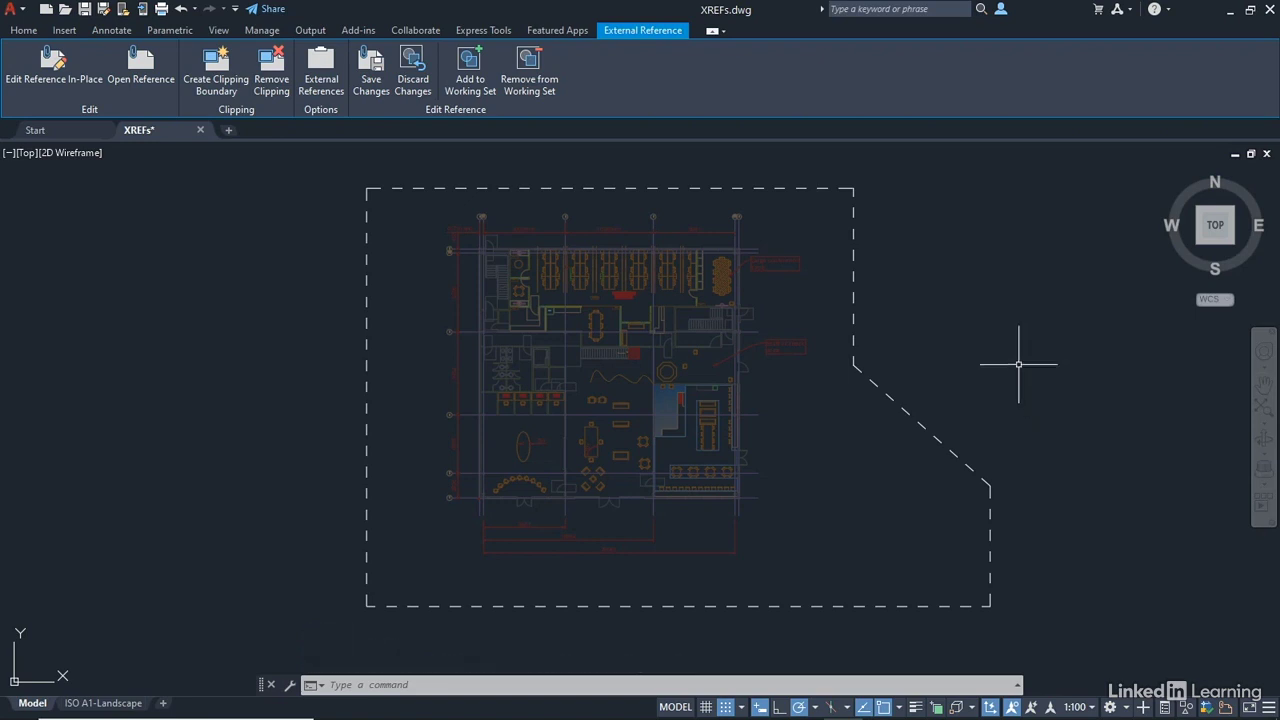
Draw a line right from the diagonal's upper endpoint, then straight down to its lower endpoint
left_click(23, 30)
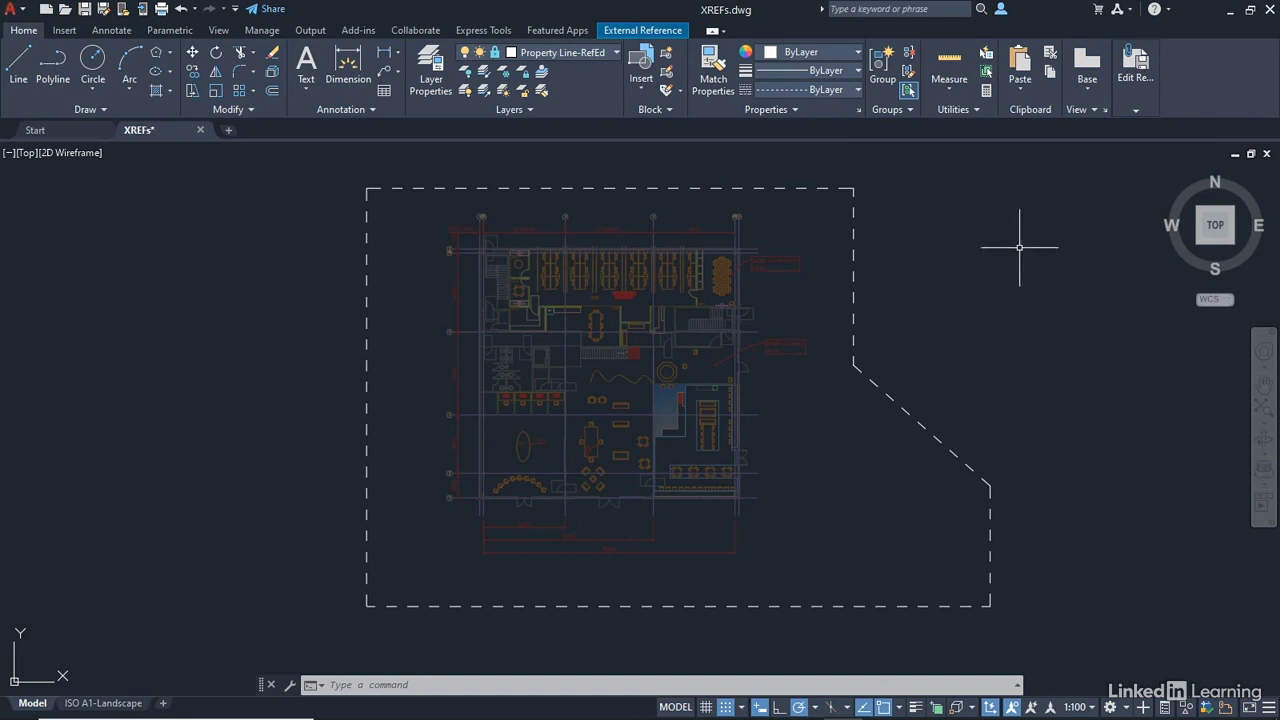
left_click(17, 70)
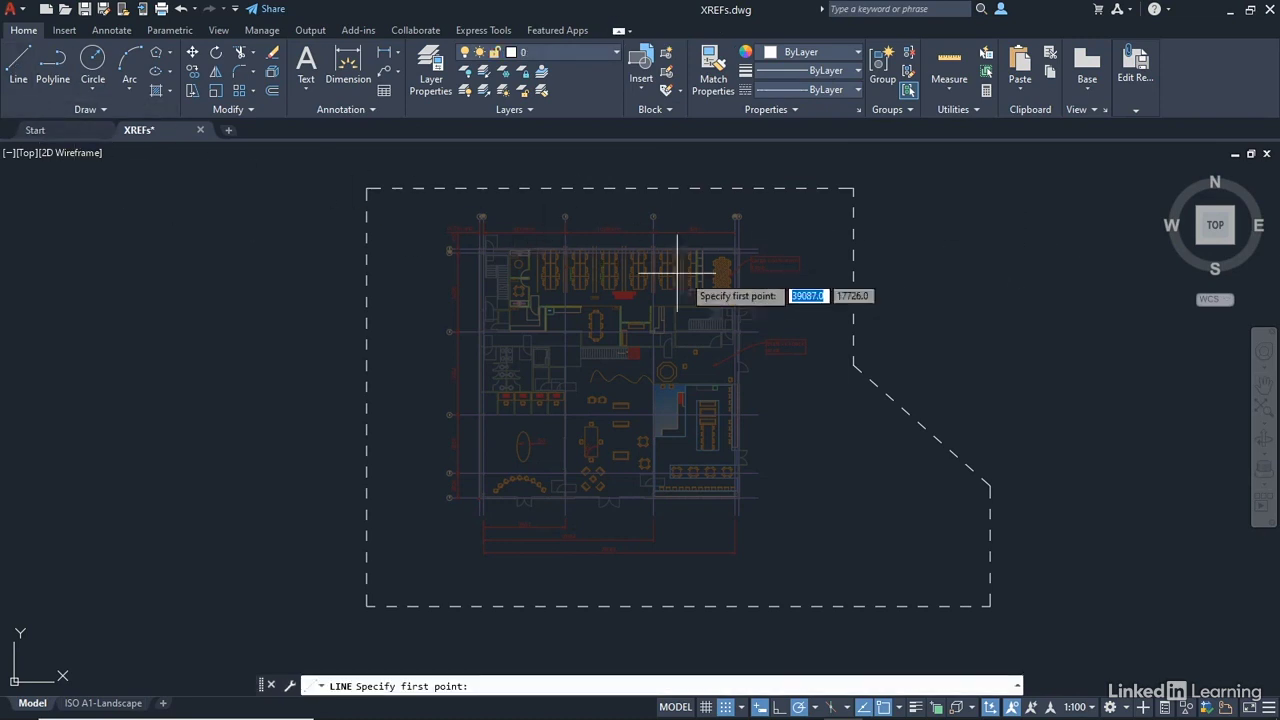
left_click(854, 365)
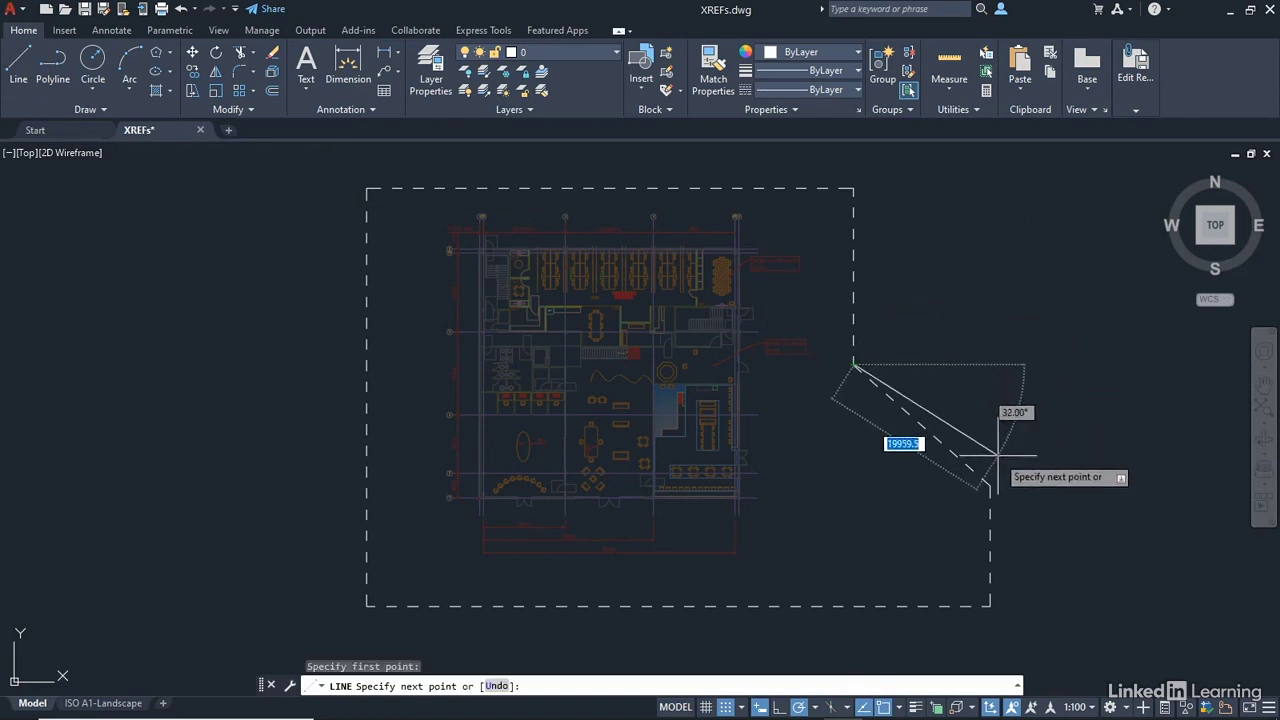
left_click(990, 365)
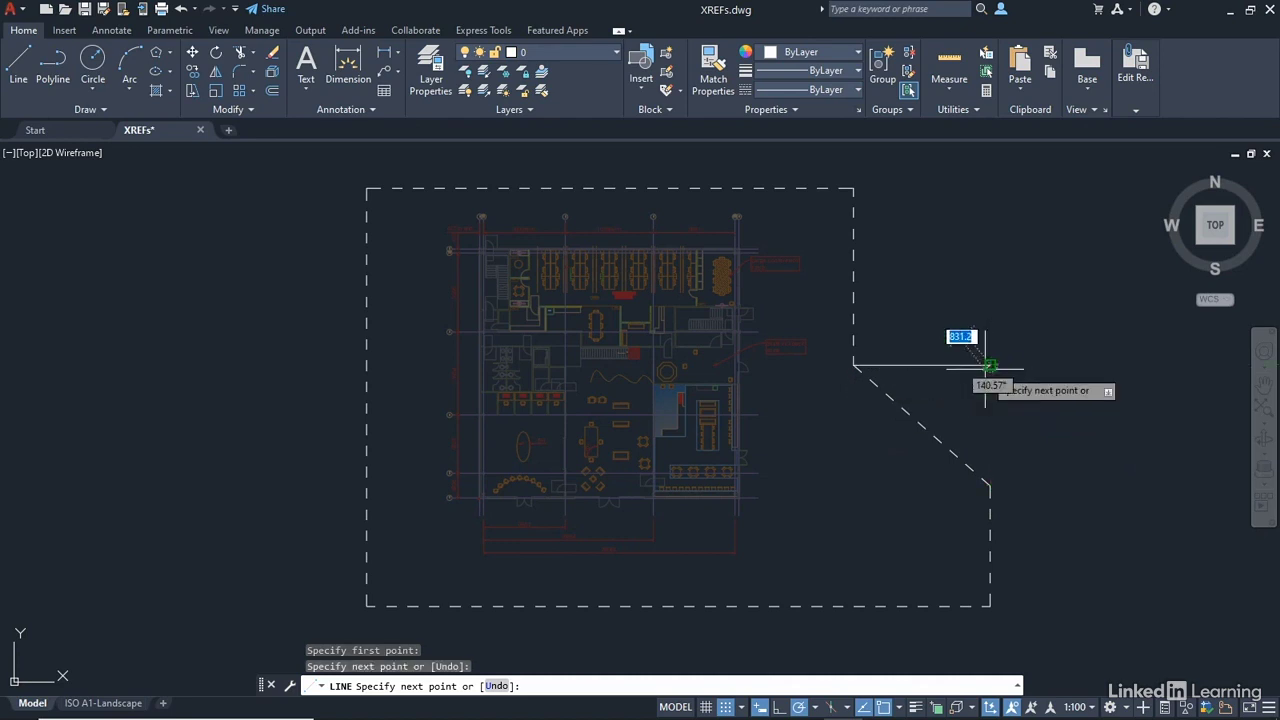
left_click(990, 485)
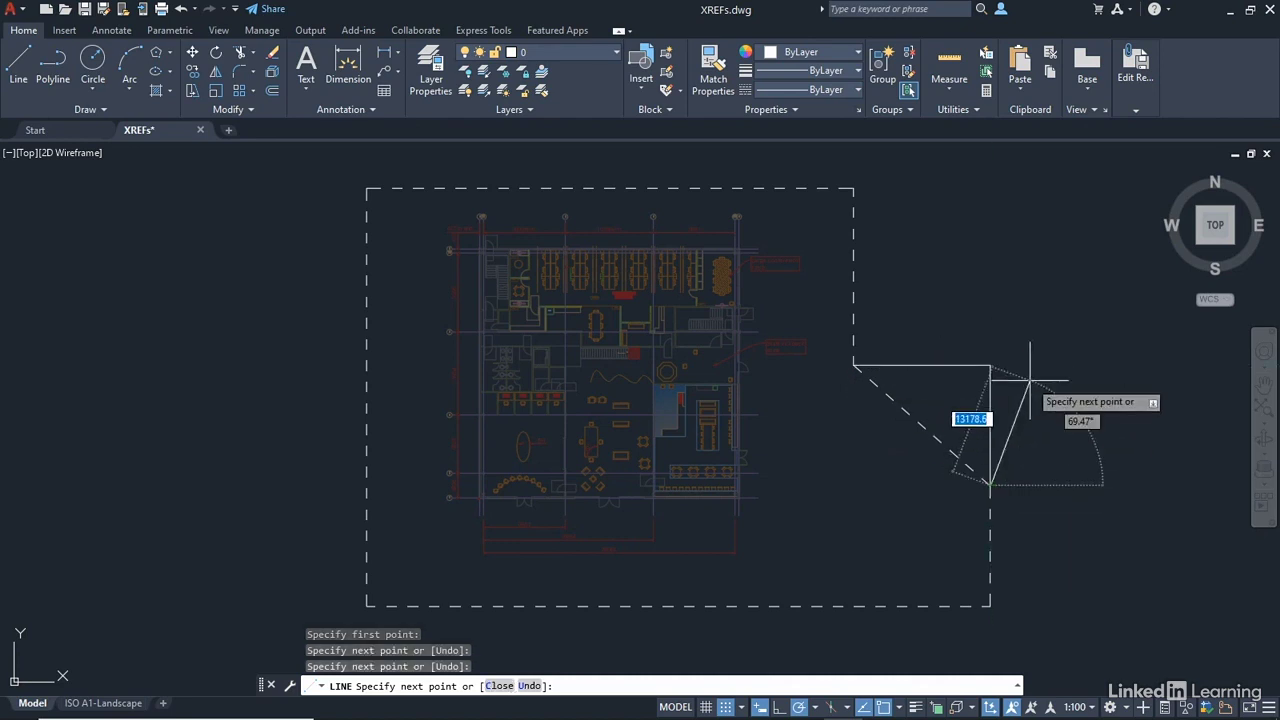
Explode the property boundary and delete its diagonal segment
key("Return")
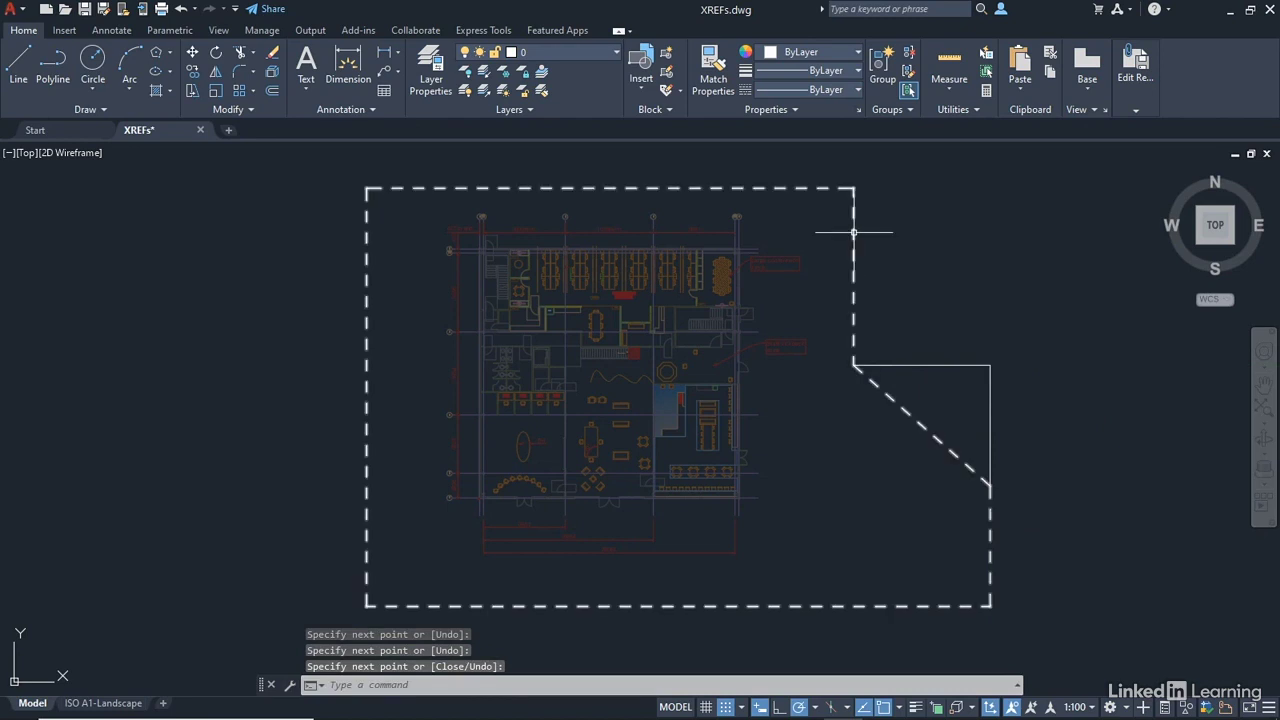
left_click(853, 233)
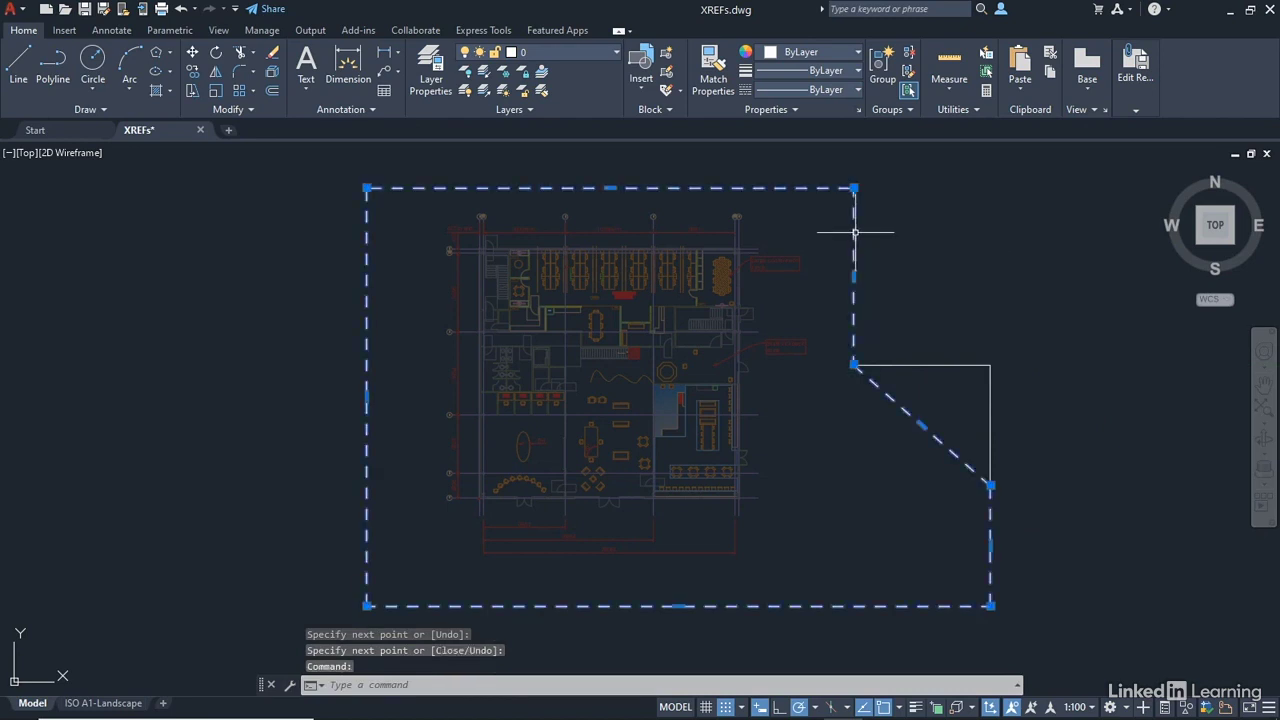
left_click(272, 76)
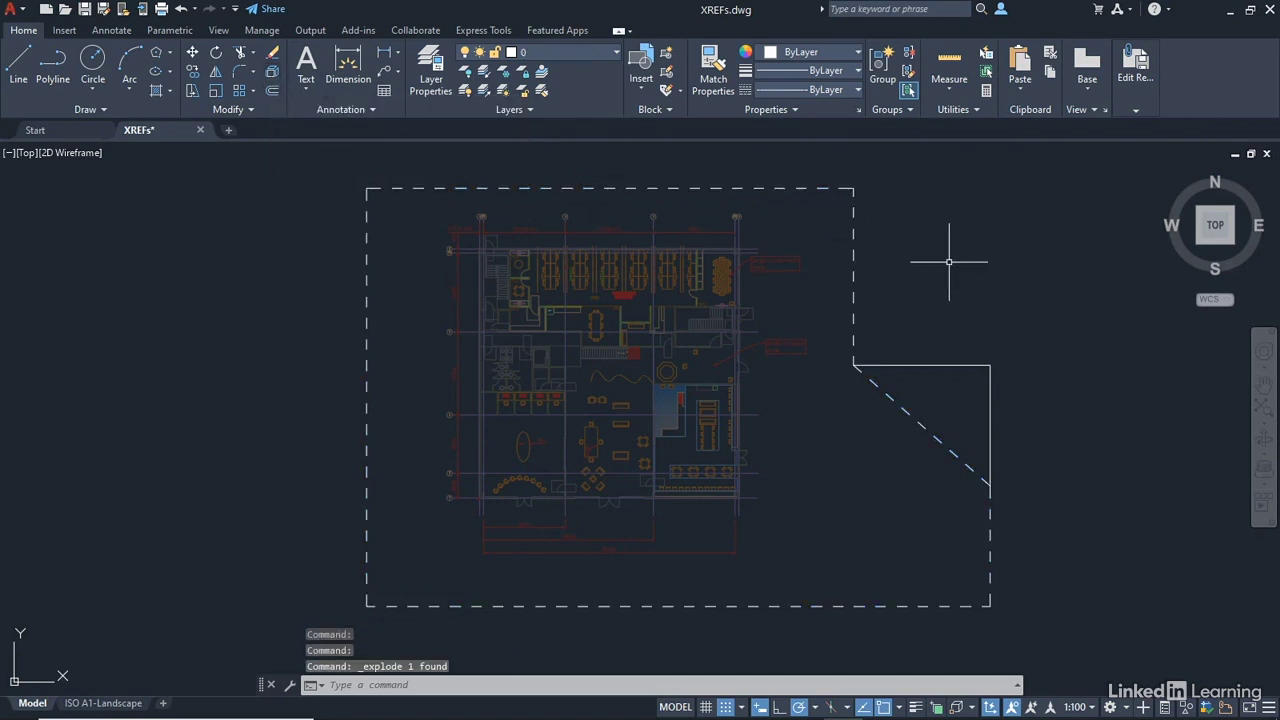
left_click(904, 408)
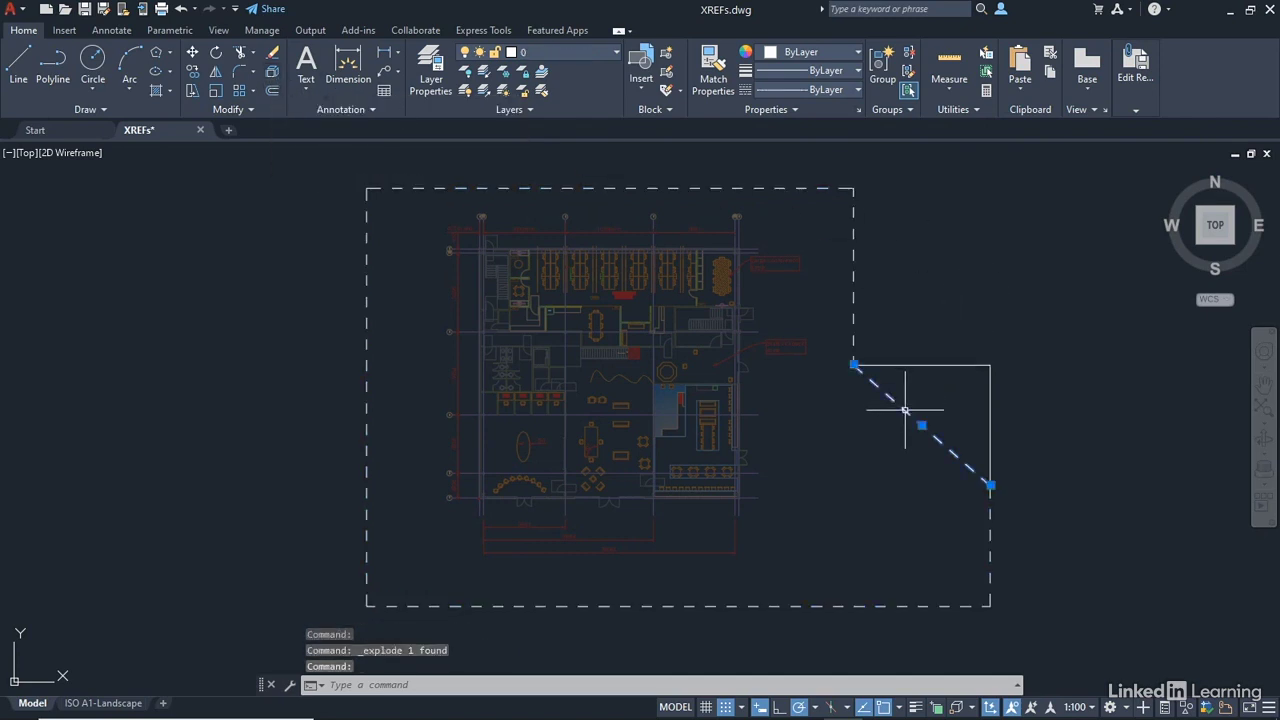
key("Delete")
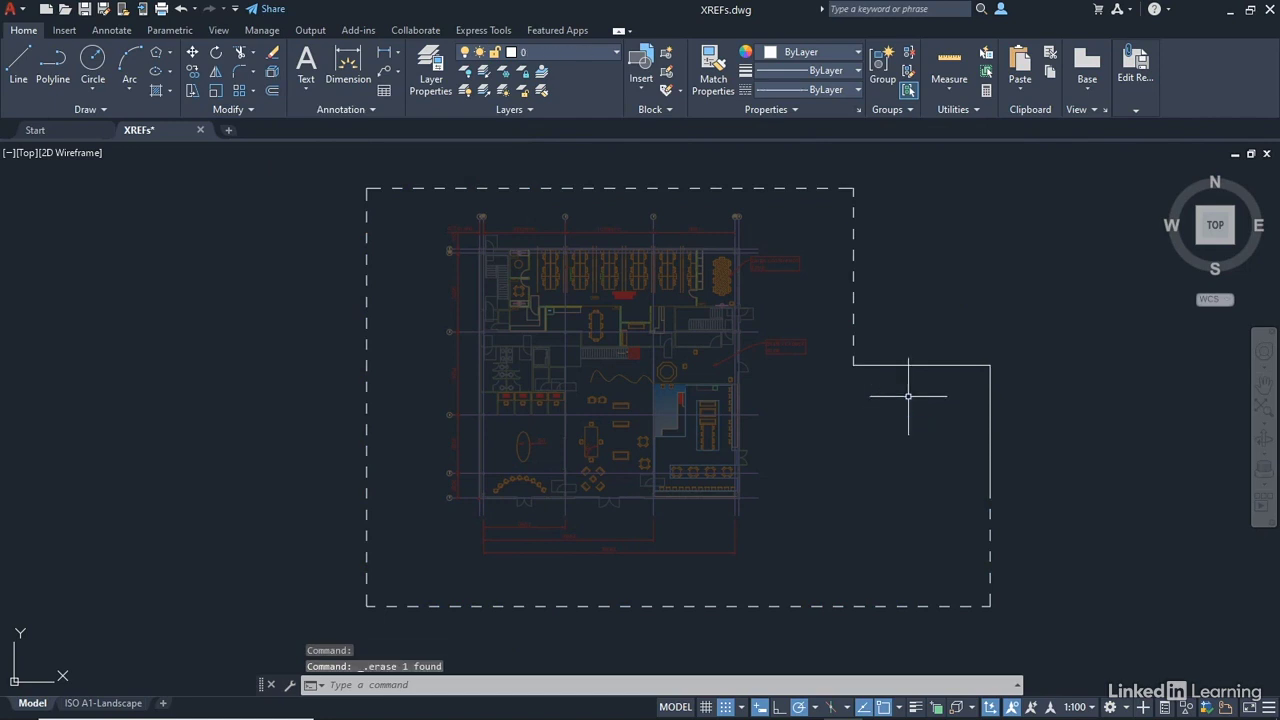
Run PEDIT on the top edge, converting it to a polyline and choosing Join
type("PE")
key("Return")
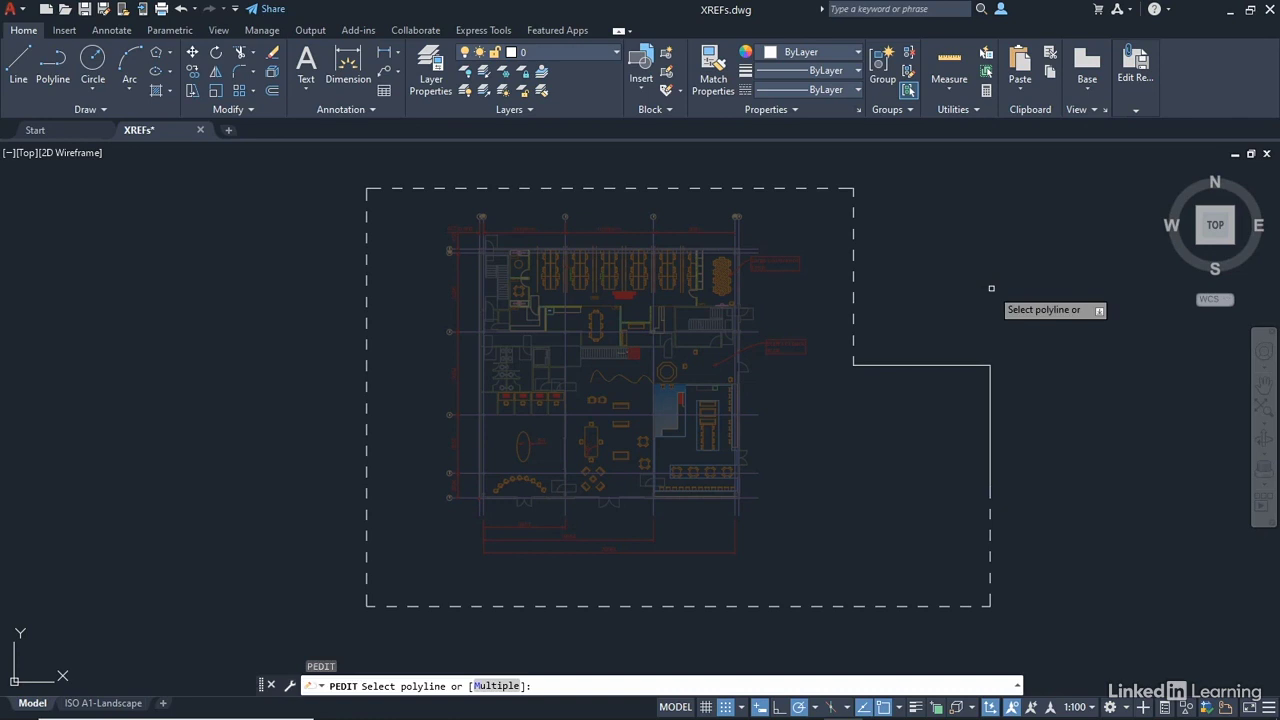
left_click(849, 188)
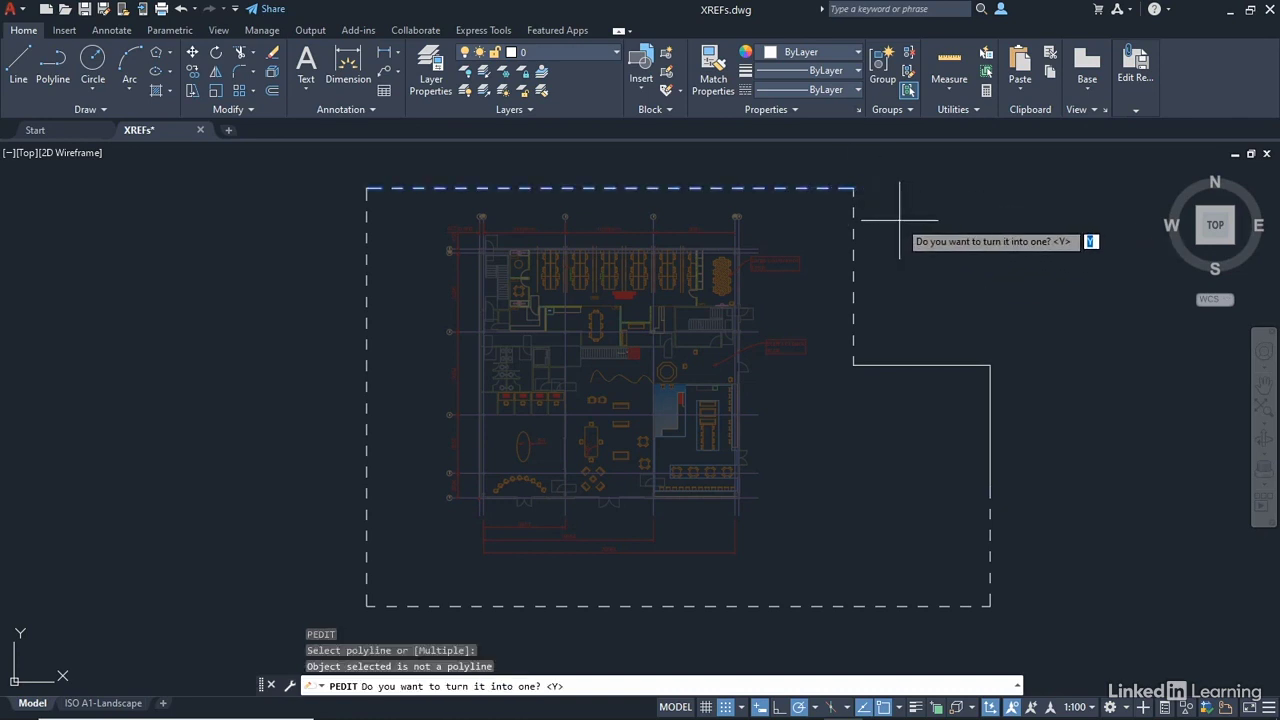
key("Return")
key("Down")
key("Down")
key("Return")
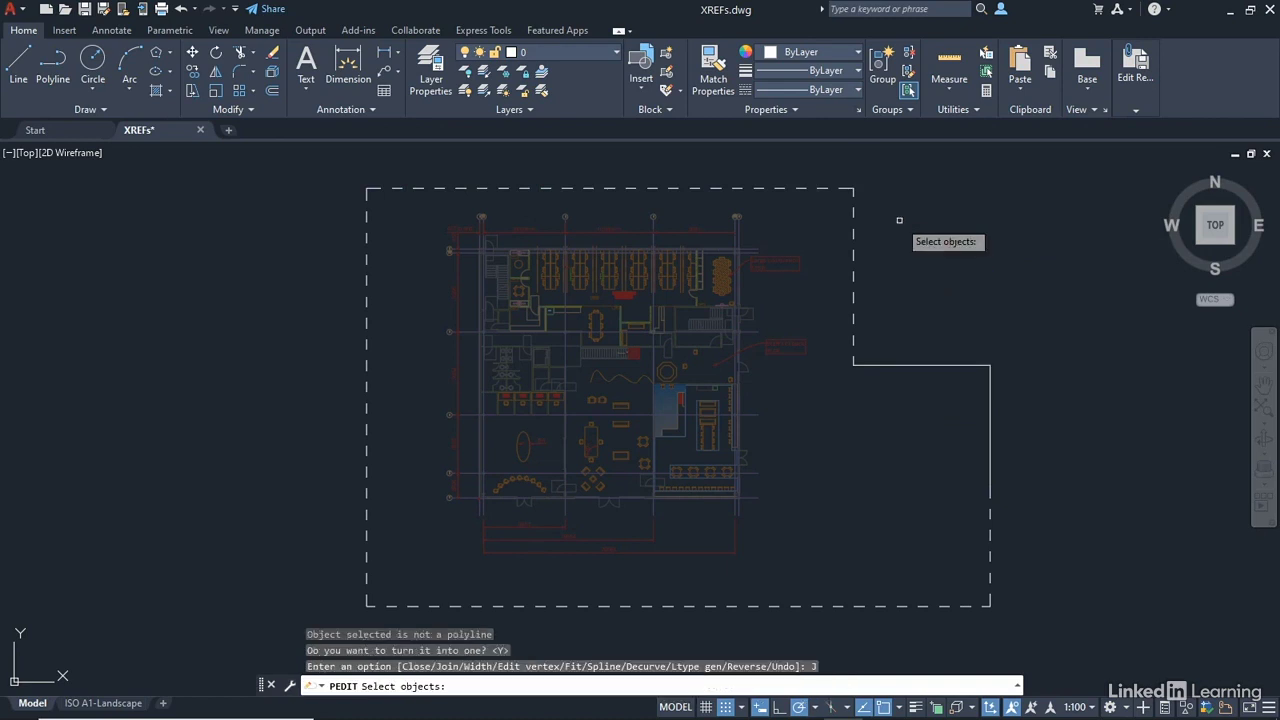
Join the notch edges and all remaining boundary sides into one polyline
left_click(991, 444)
left_click(936, 365)
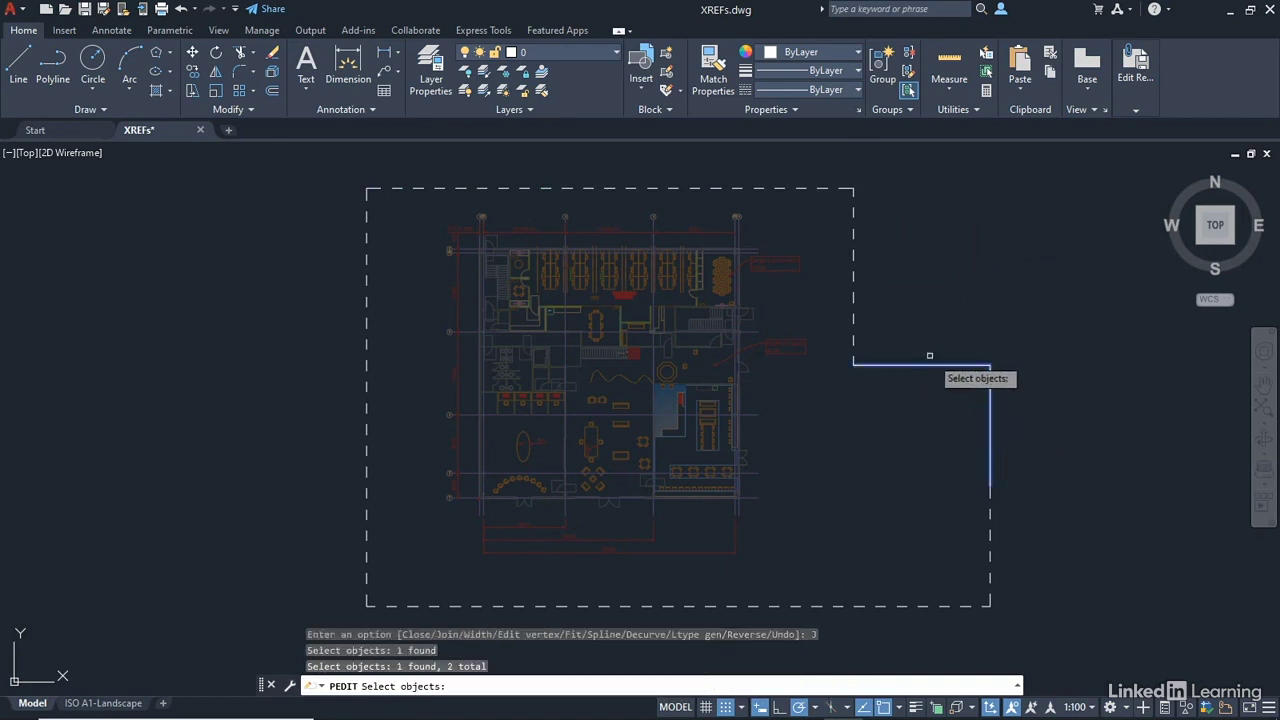
left_click(853, 268)
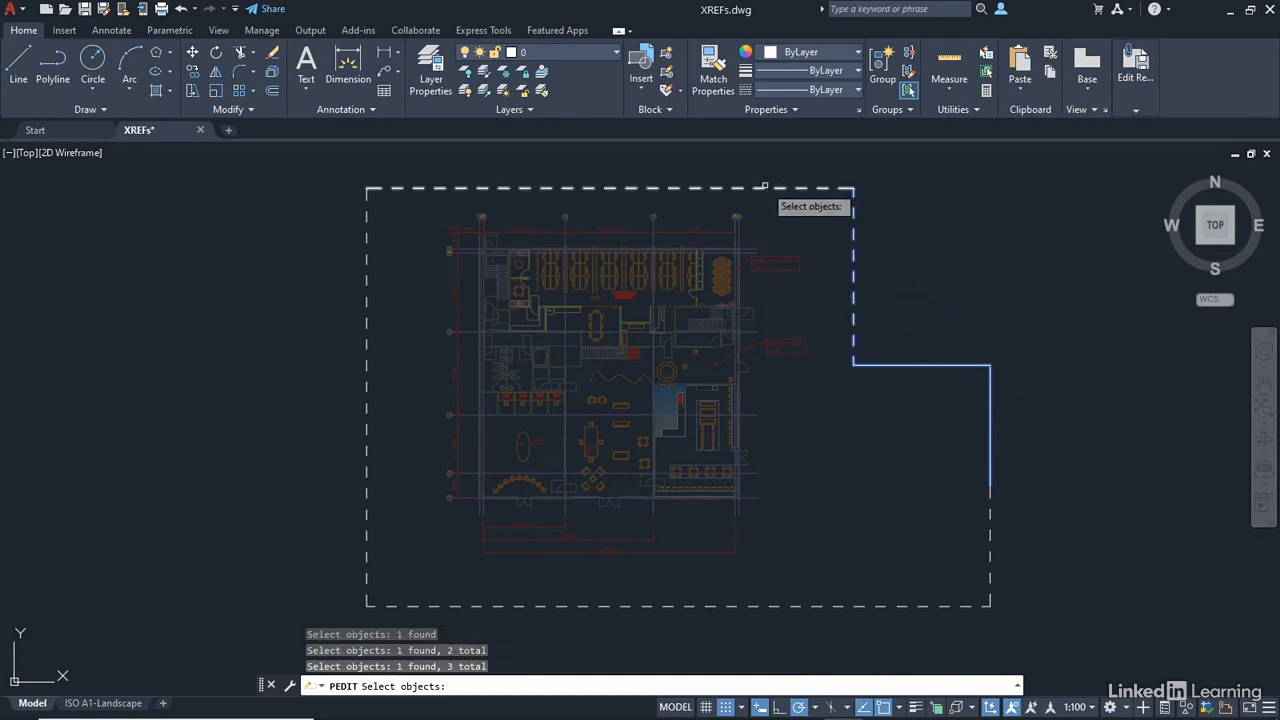
left_click(768, 188)
left_click(365, 265)
left_click(921, 606)
left_click(991, 520)
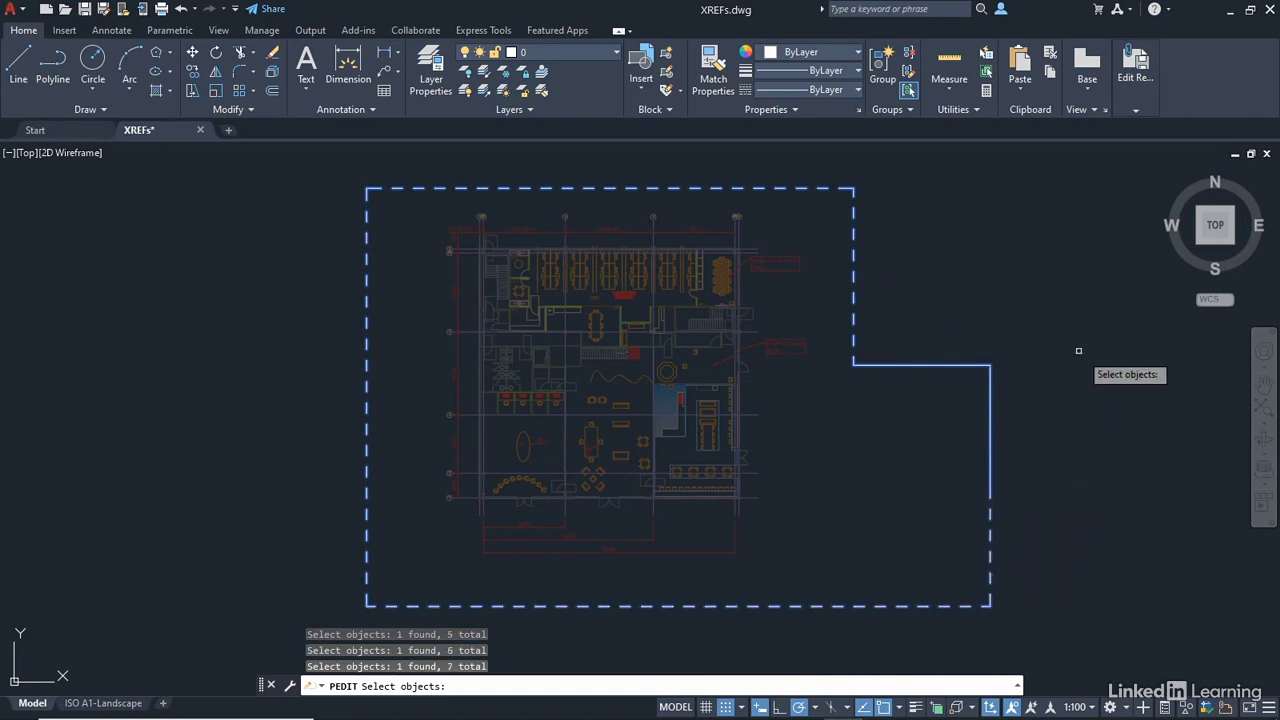
key("Return")
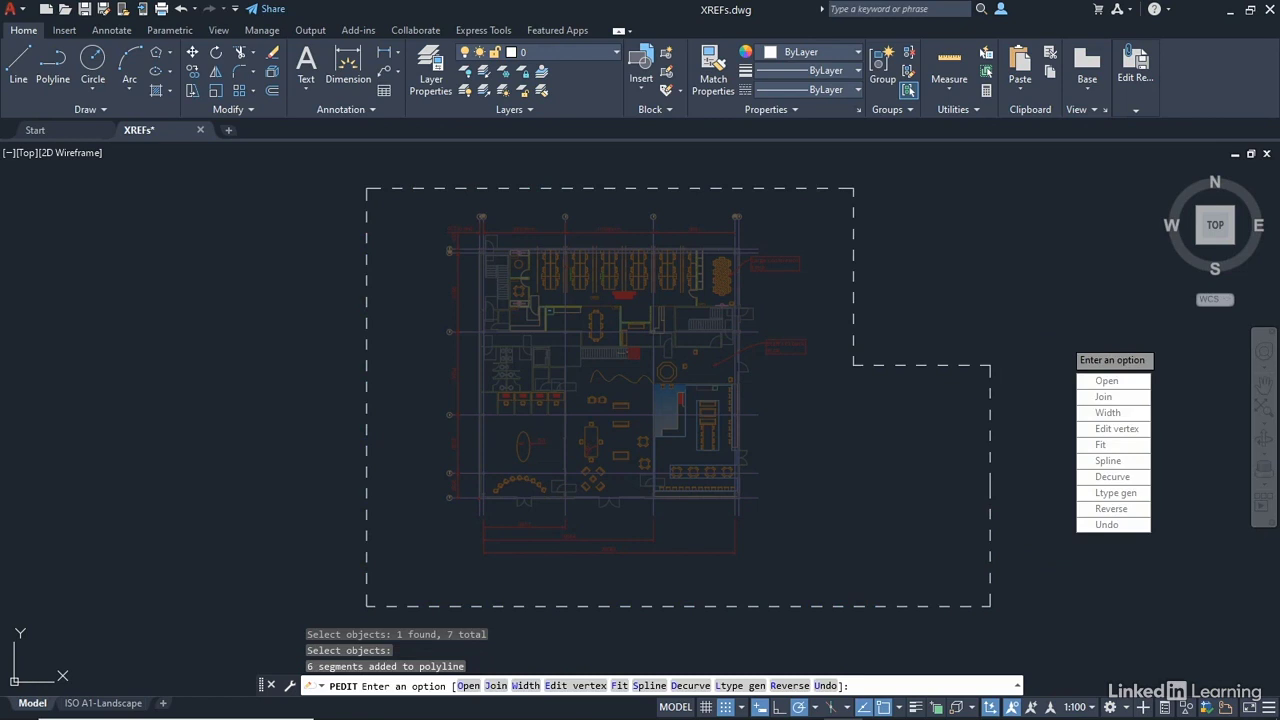
key("Return")
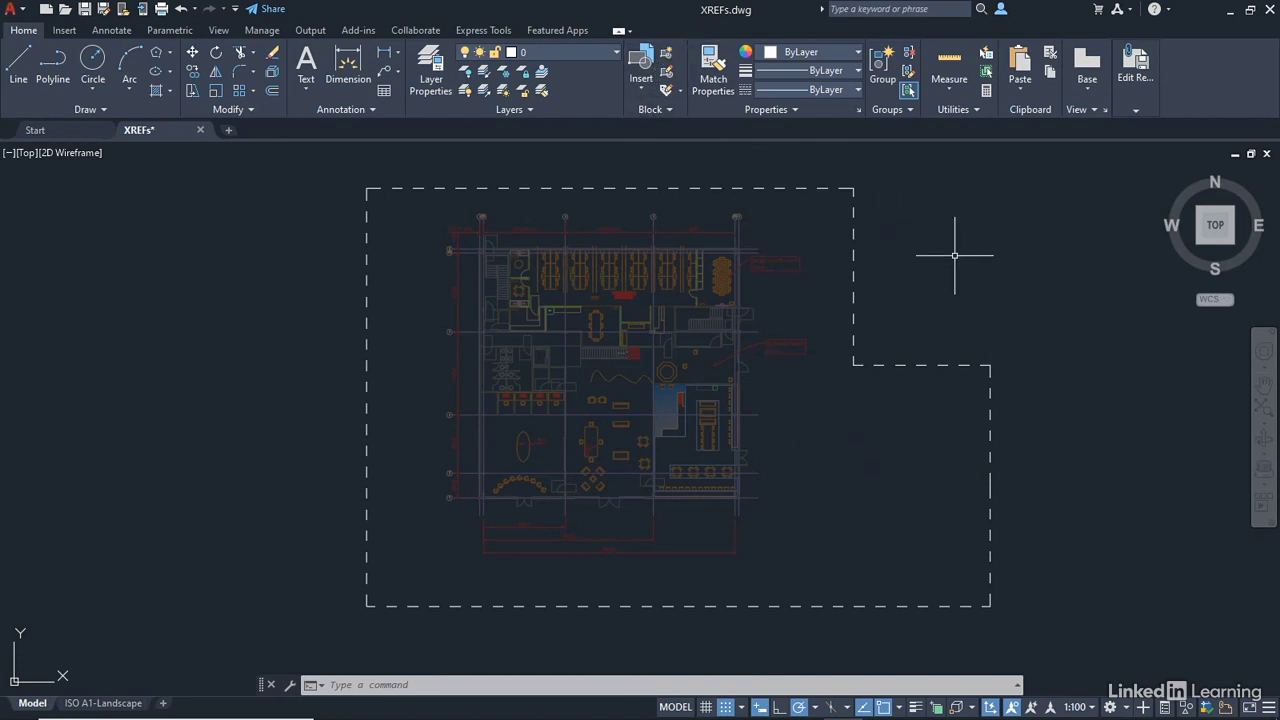
Save the reference edits back to PropertyLine, confirm, and select the reloaded xref
left_click(1135, 109)
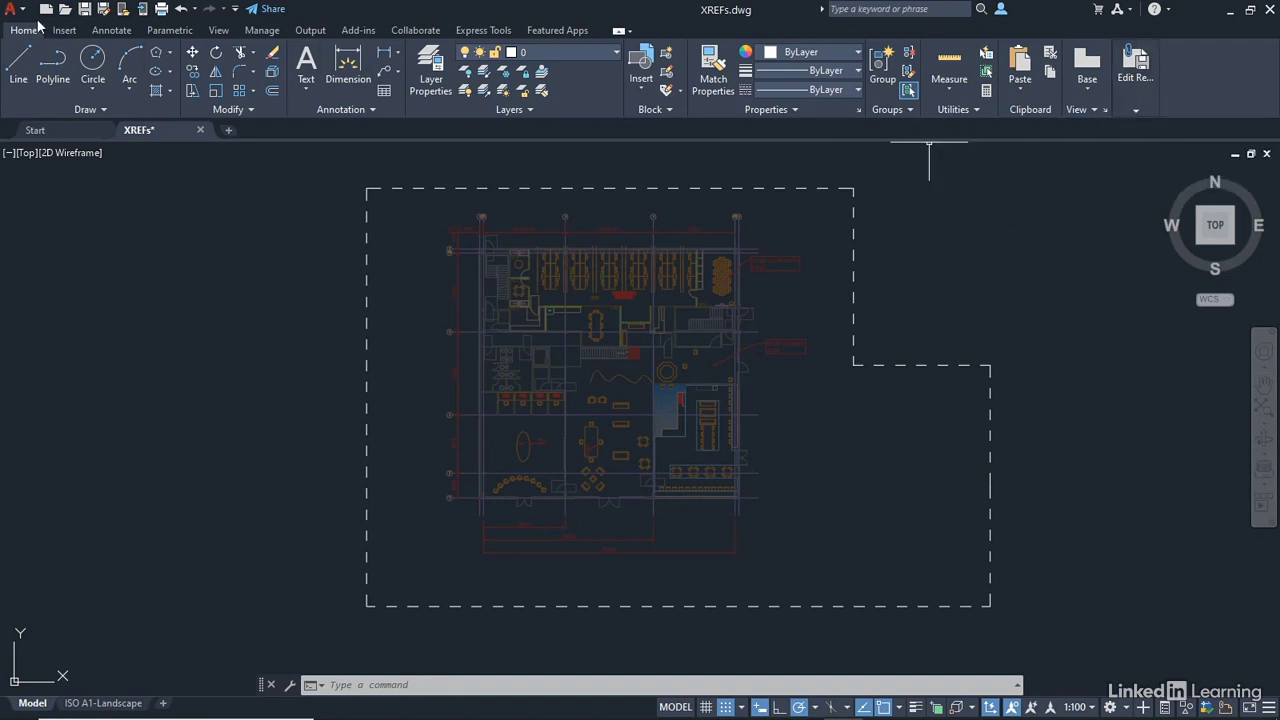
left_click(1136, 114)
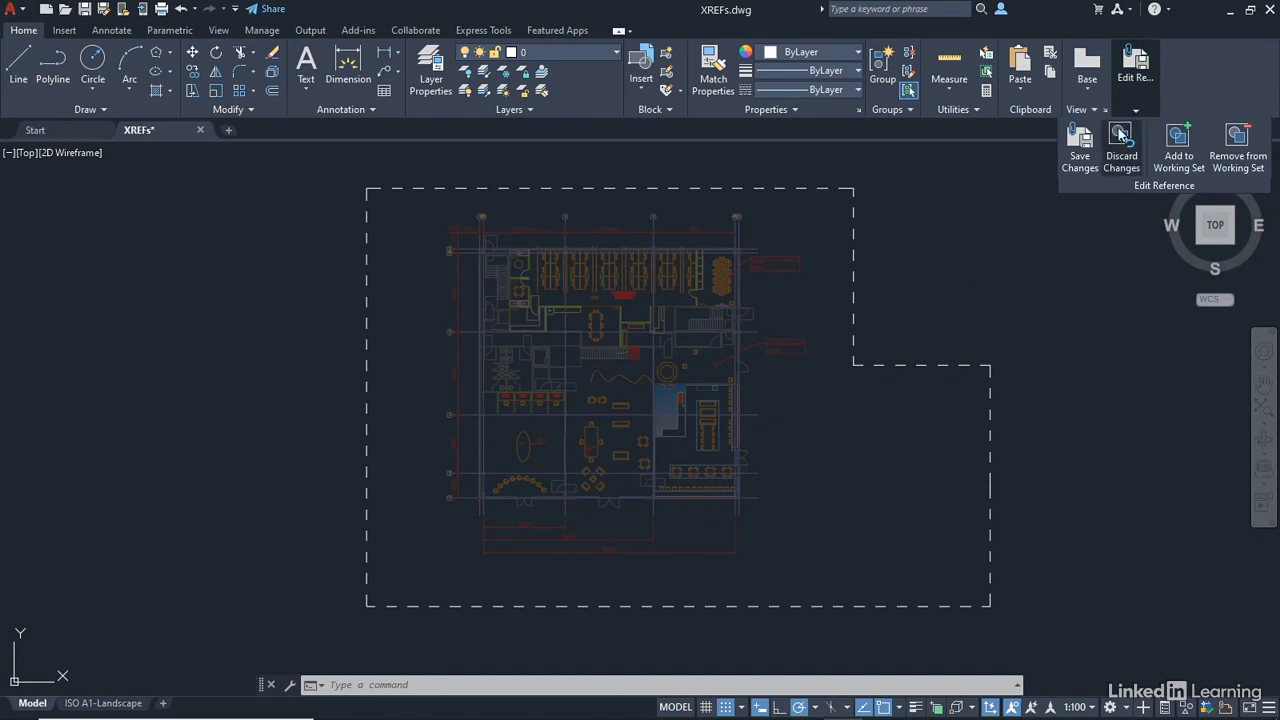
left_click(1082, 162)
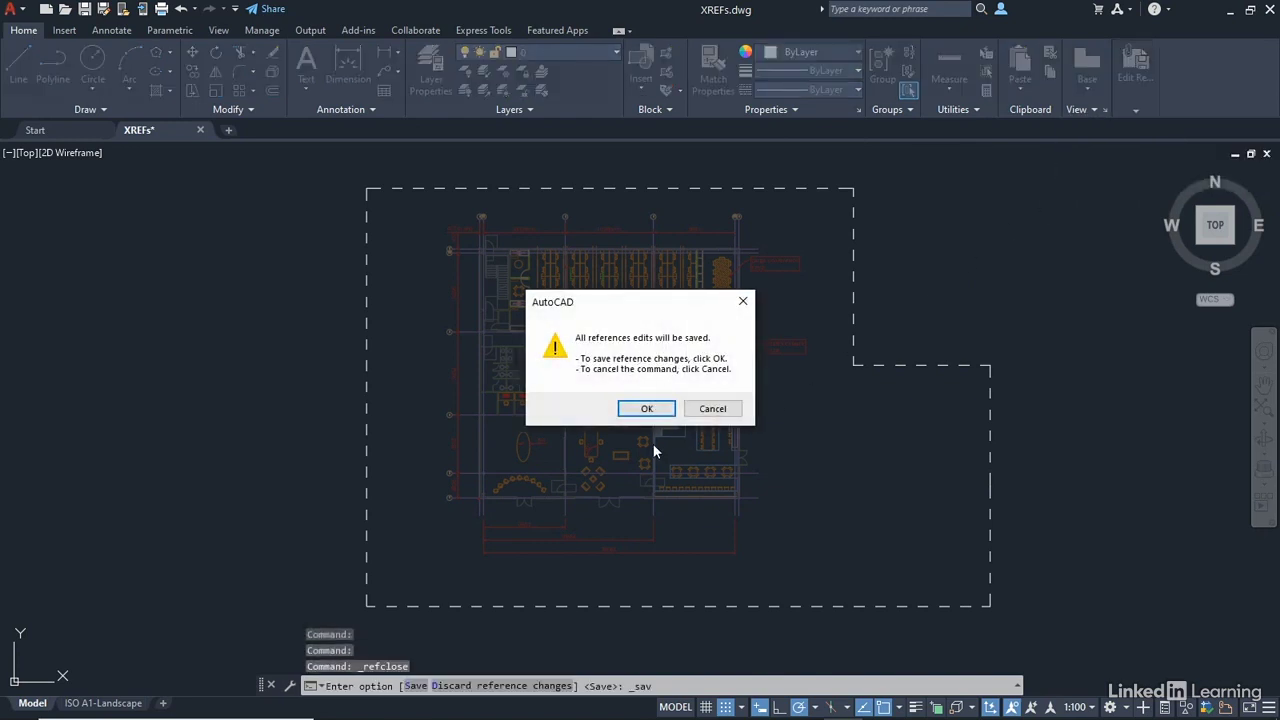
left_click(646, 409)
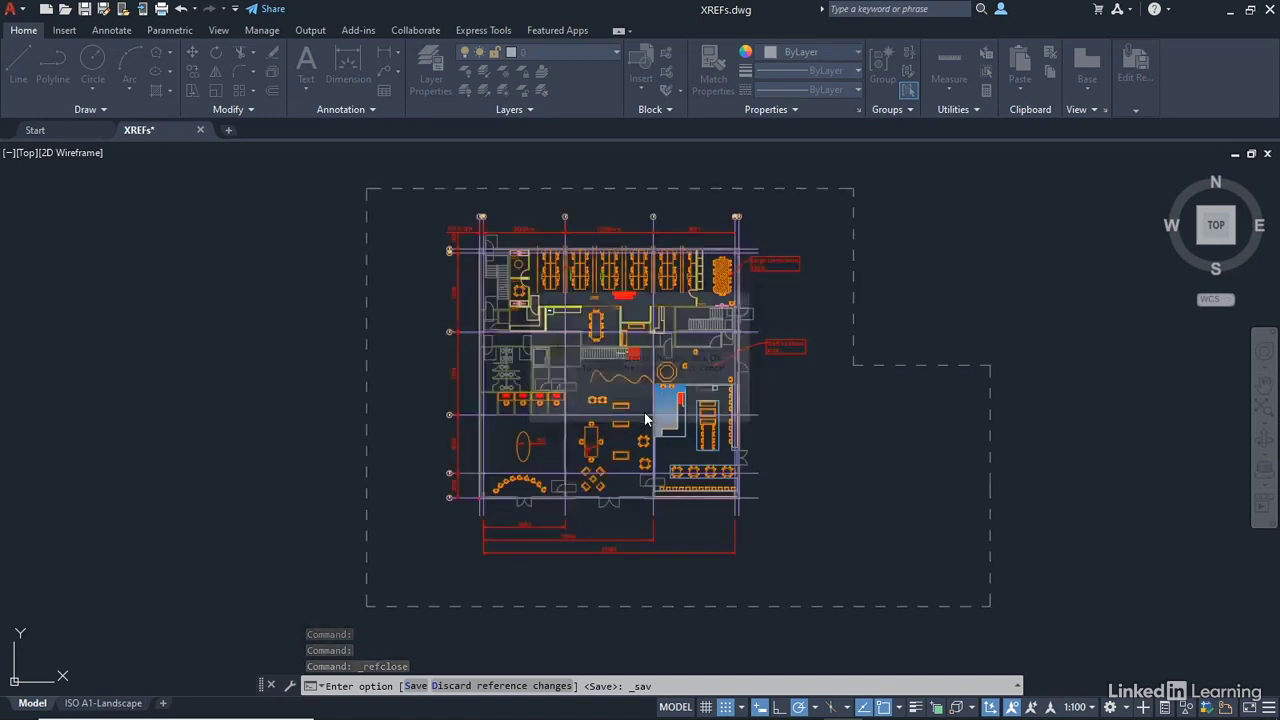
left_click(920, 364)
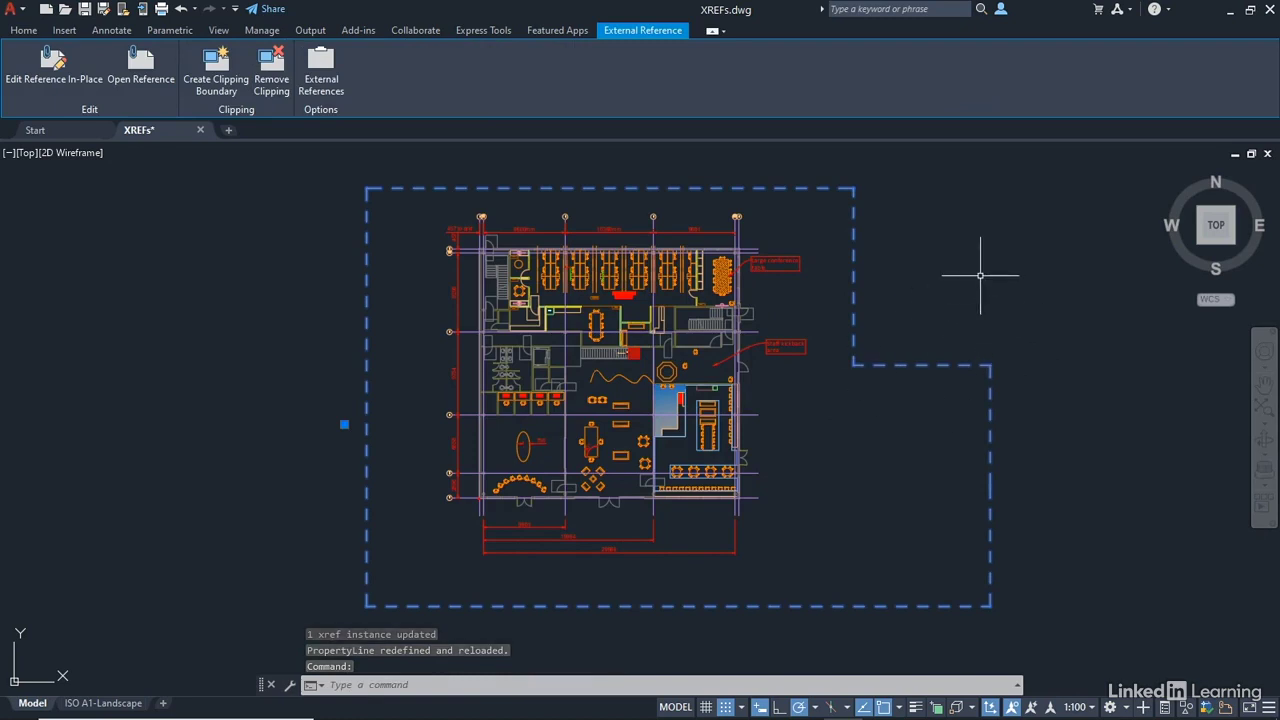
Open PropertyLine.dwg in a new tab, then return to the XREFs drawing
key("Escape")
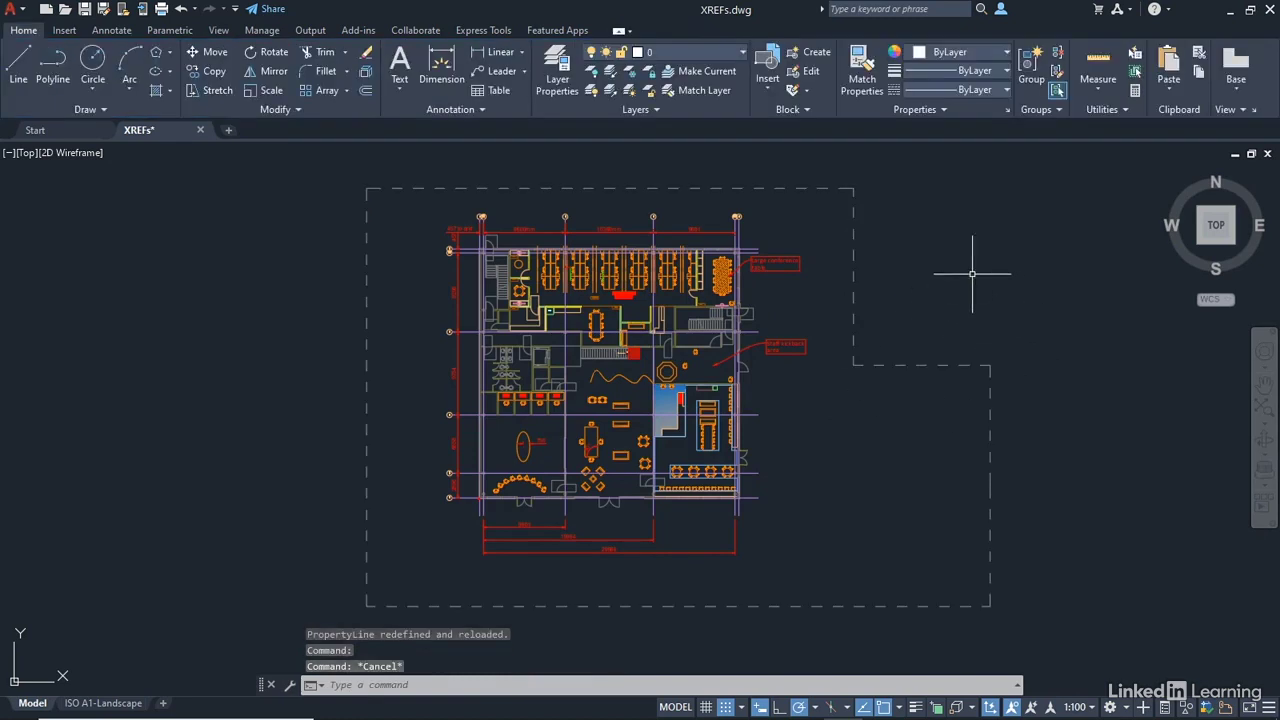
left_click(64, 8)
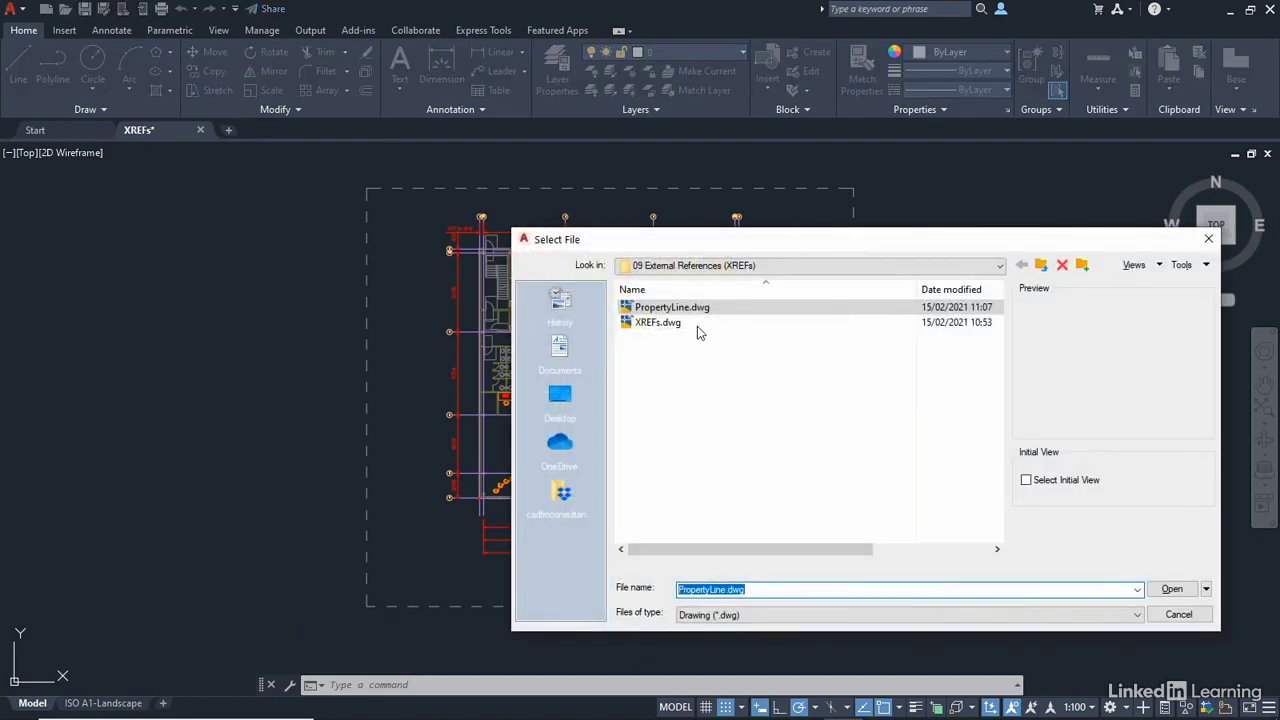
double_click(694, 308)
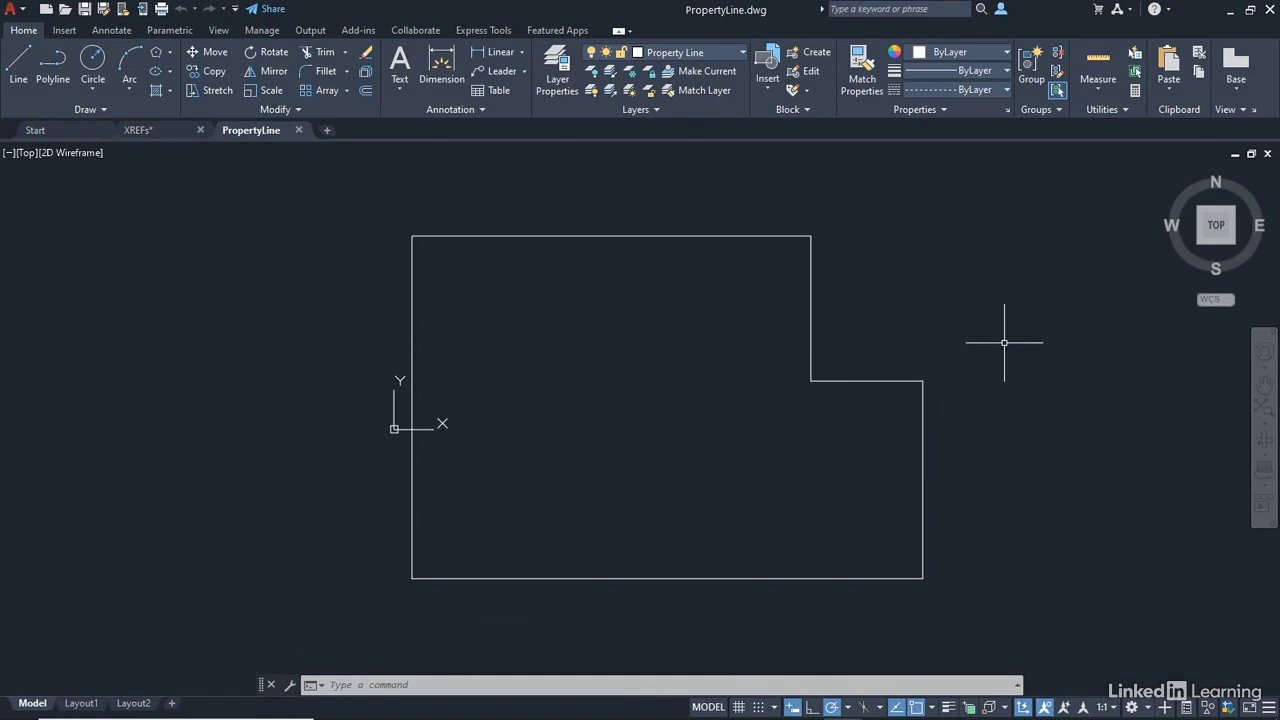
left_click(159, 131)
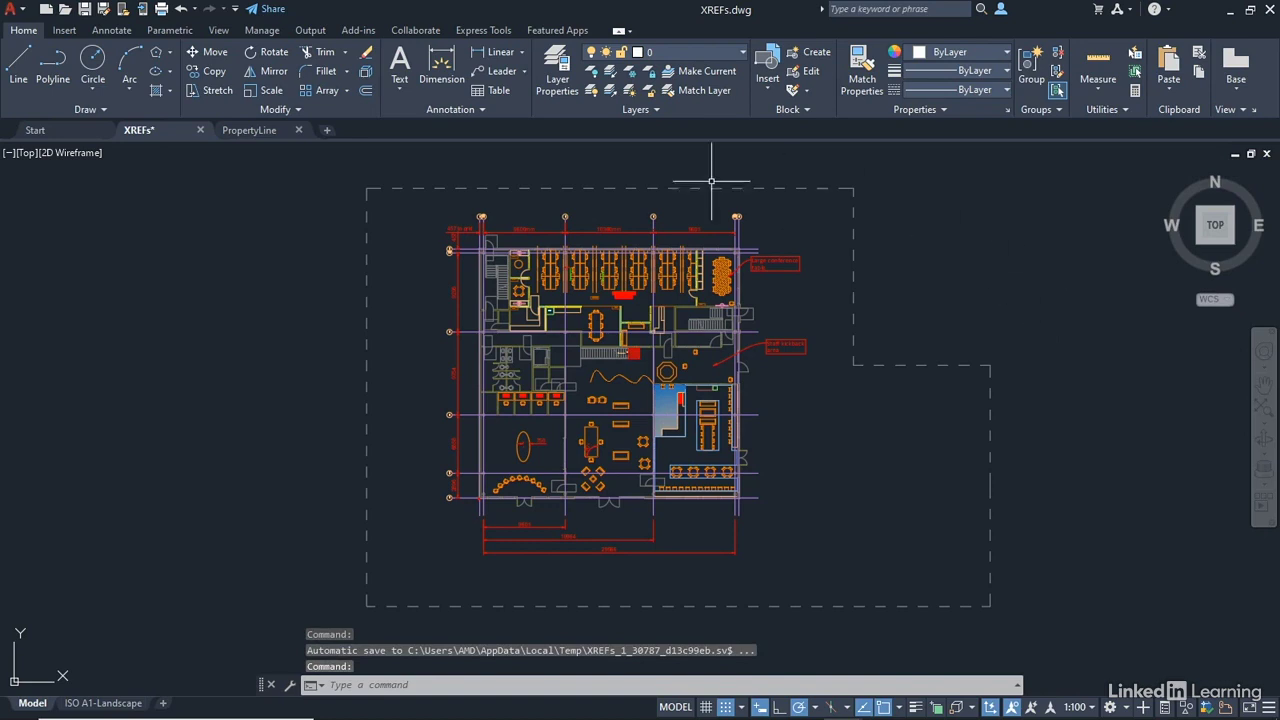
Save PropertyLine.dwg as an AutoCAD 2013/LT2013 Drawing, replacing the existing file
left_click(280, 130)
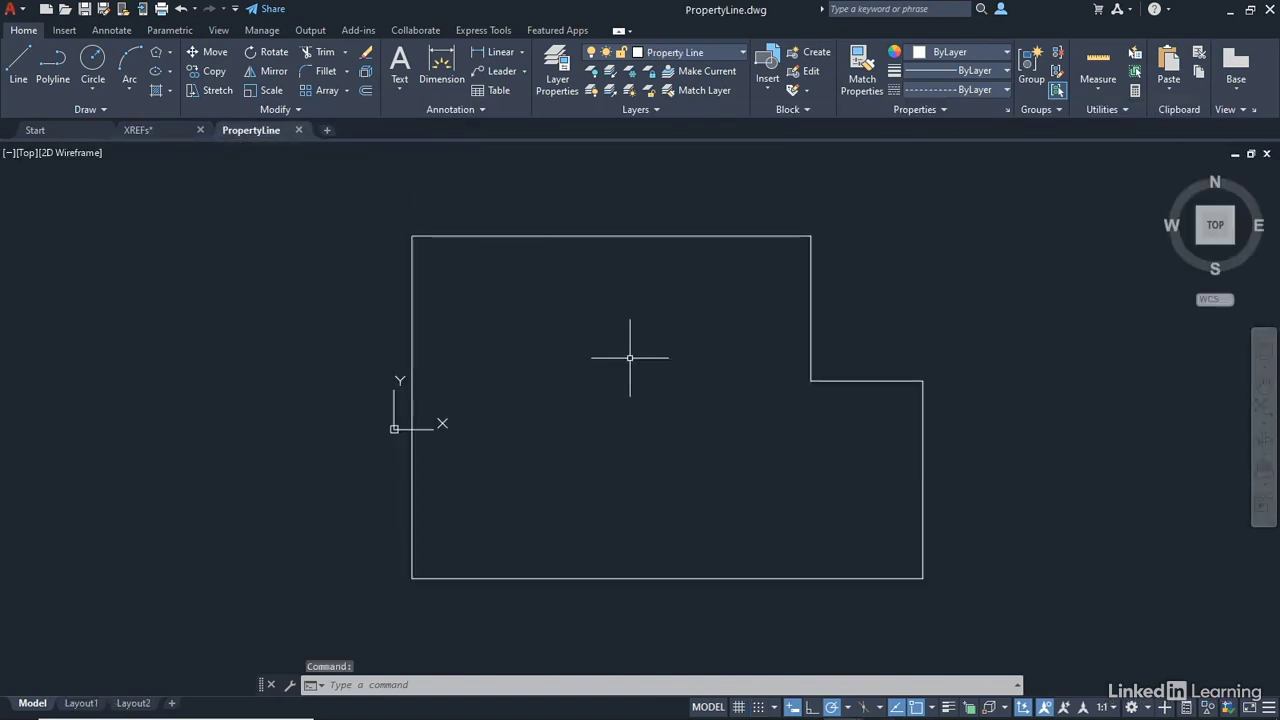
left_click(102, 9)
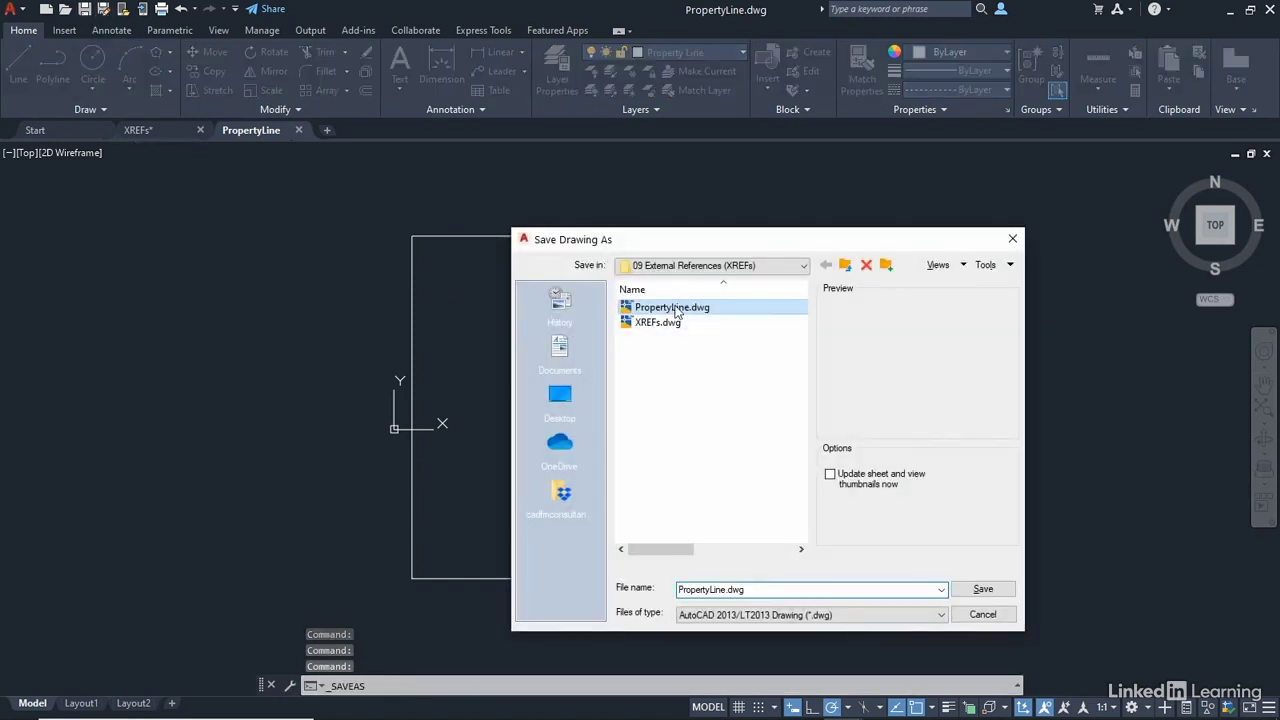
left_click(725, 619)
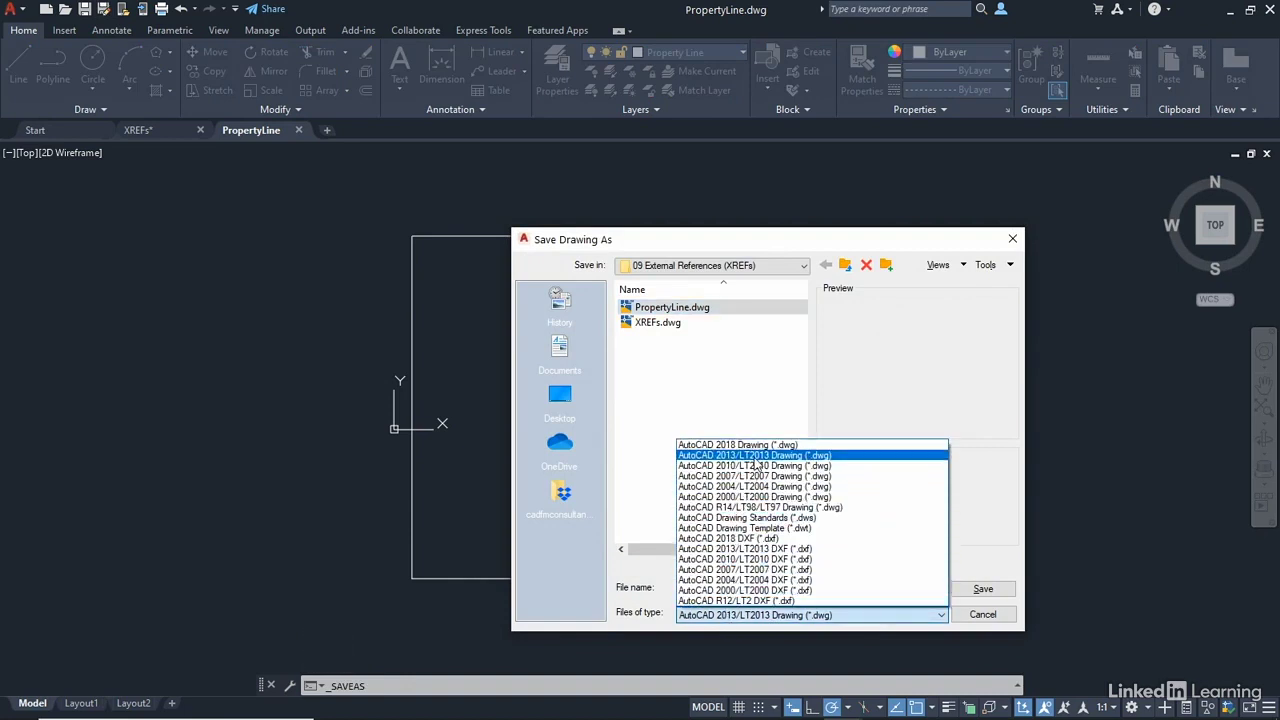
left_click(755, 456)
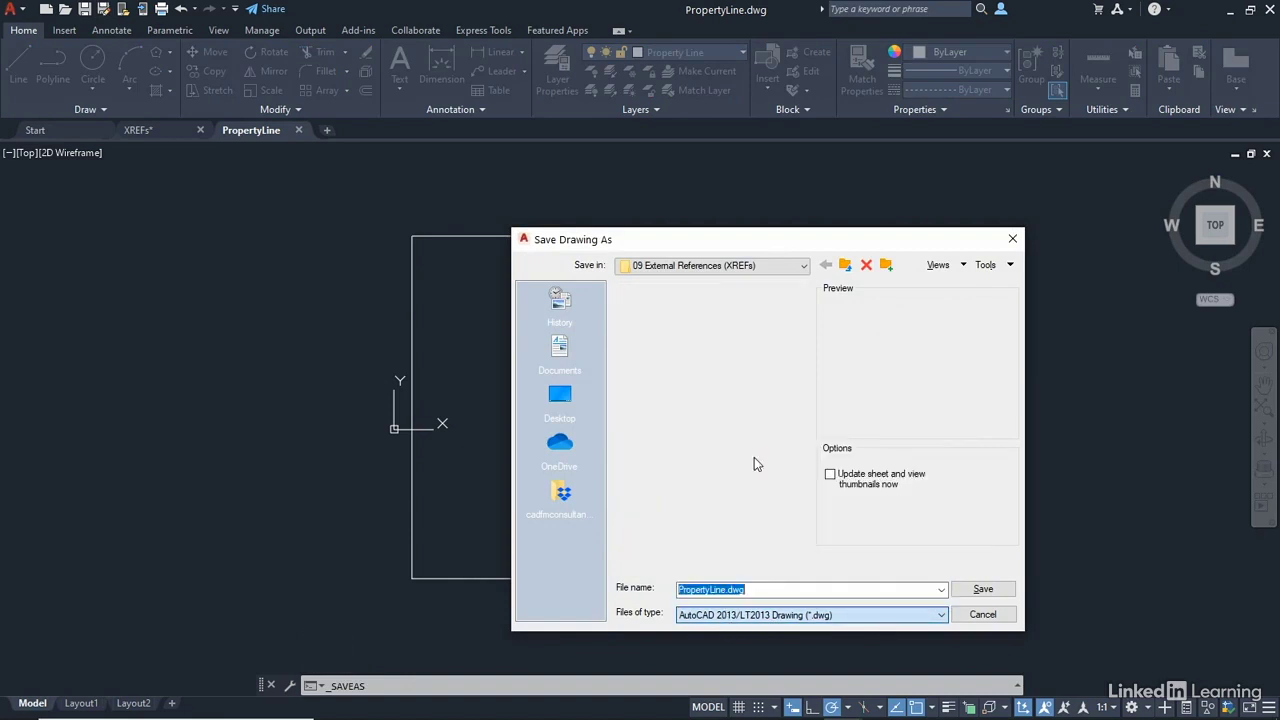
left_click(981, 590)
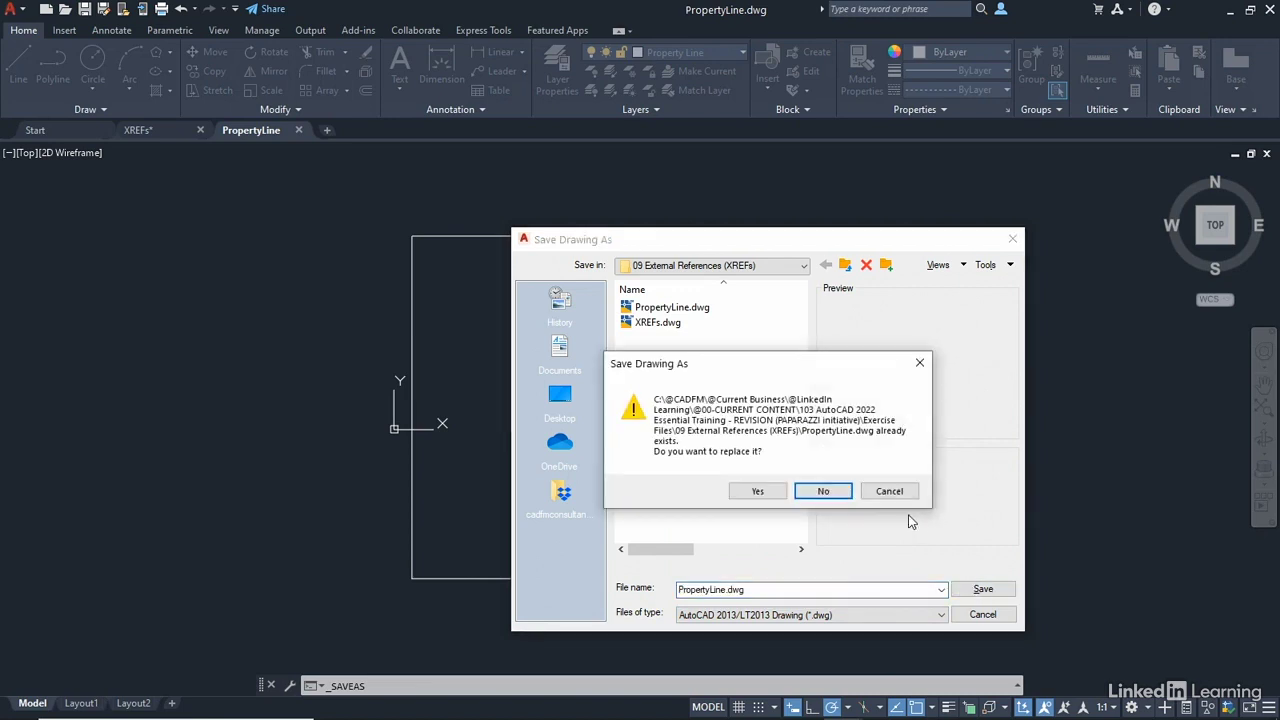
left_click(757, 494)
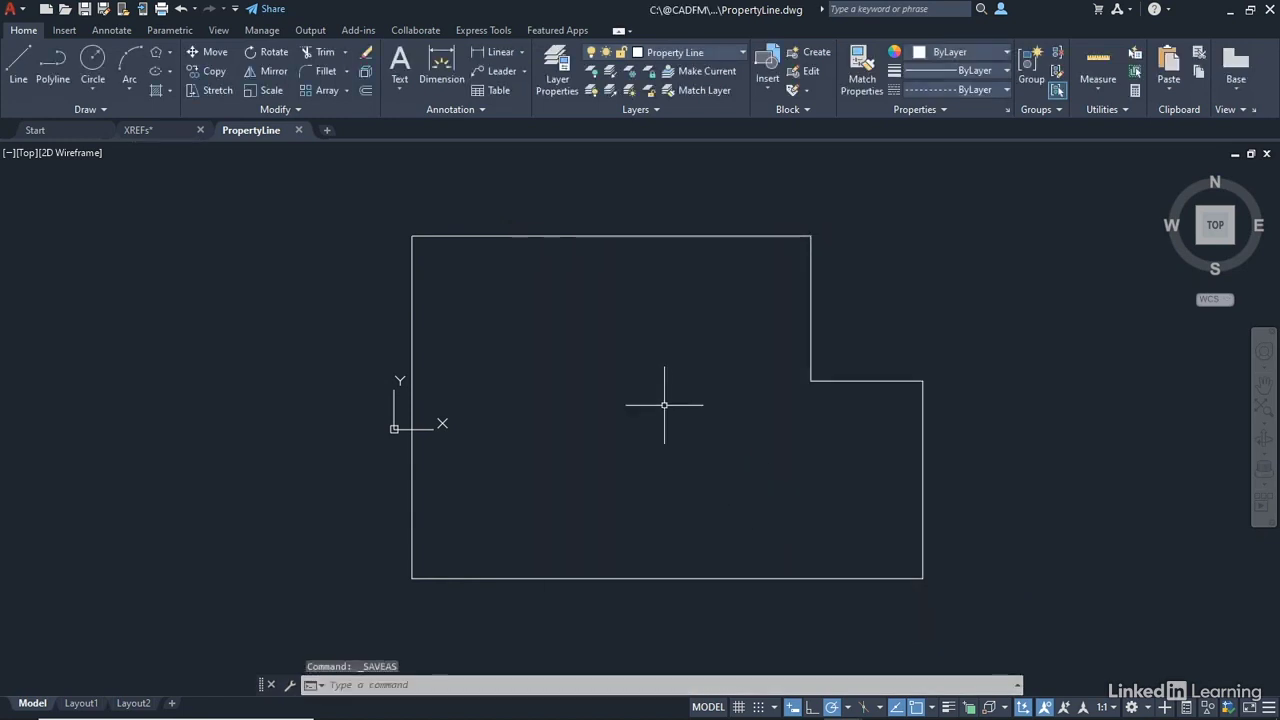